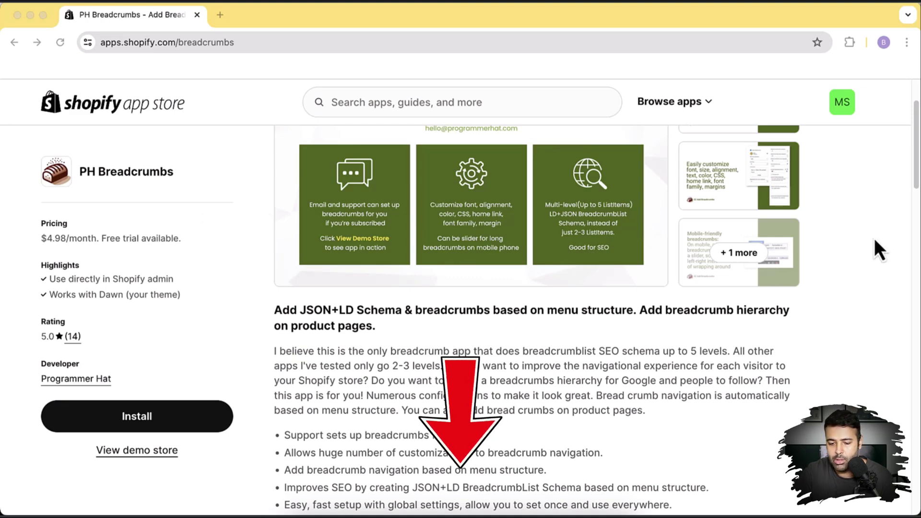
Review the PH Breadcrumbs listing's pricing and description, and enlarge its main gallery image.
scroll(860, 200, "down", 1)
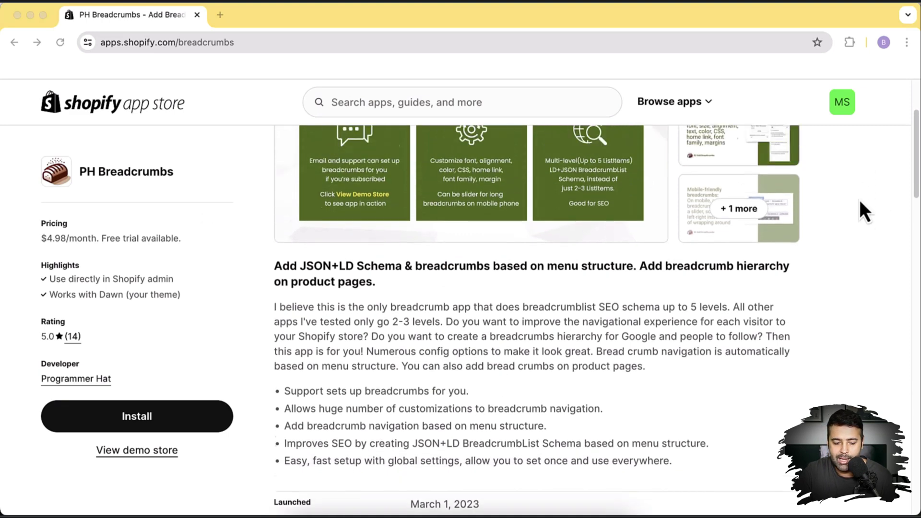
scroll(859, 199, "up", 3)
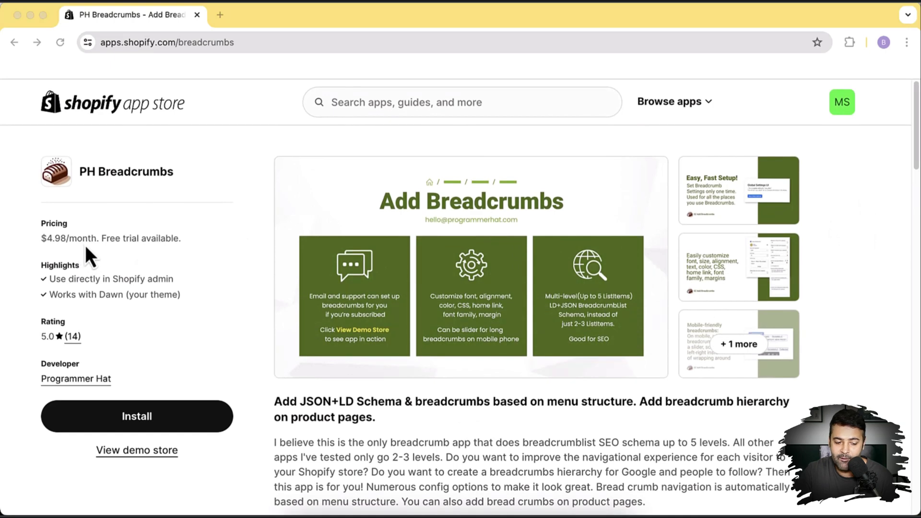
triple_click(83, 242)
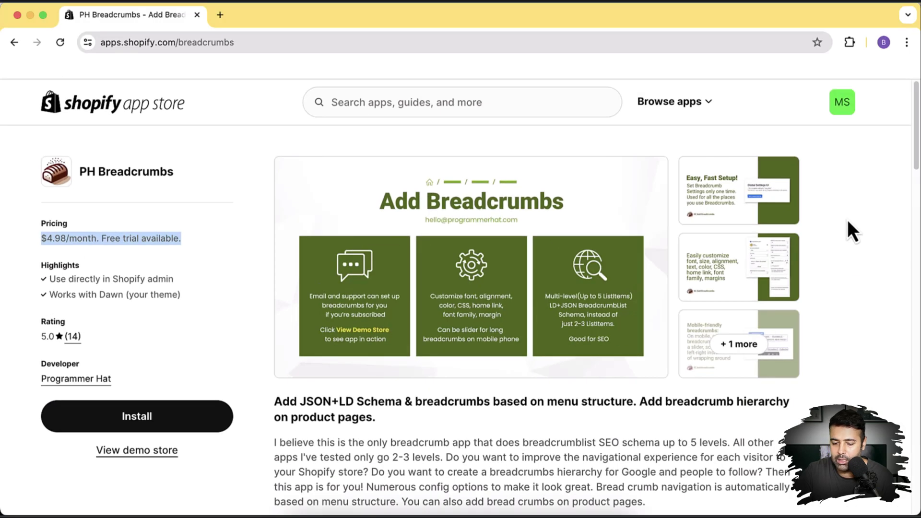
scroll(920, 188, "down", 3)
scroll(848, 220, "down", 12)
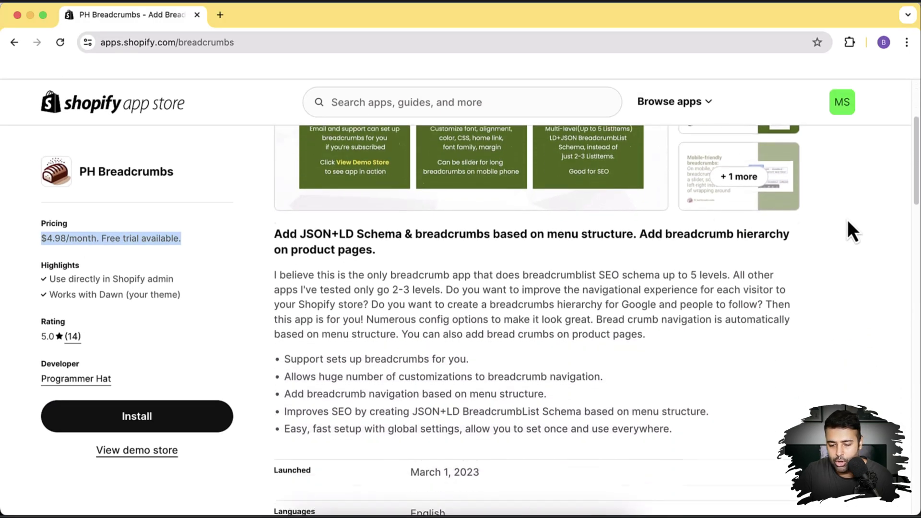
scroll(848, 222, "up", 15)
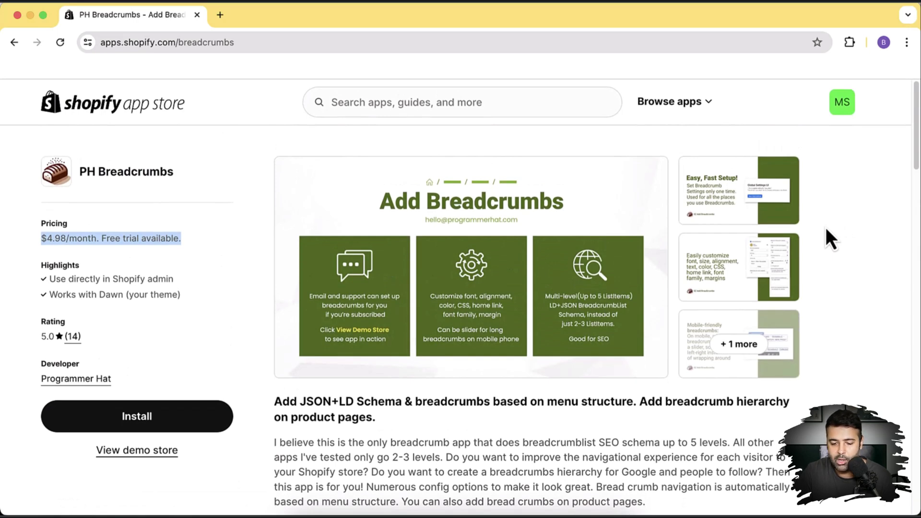
left_click(487, 309)
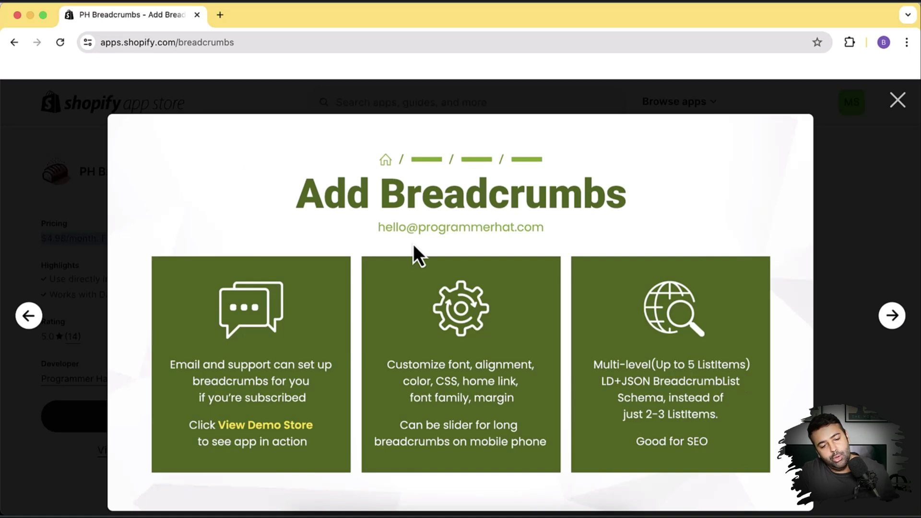
Search Google for "breadcrumbs in SEO example" in a new browser tab.
left_click(219, 19)
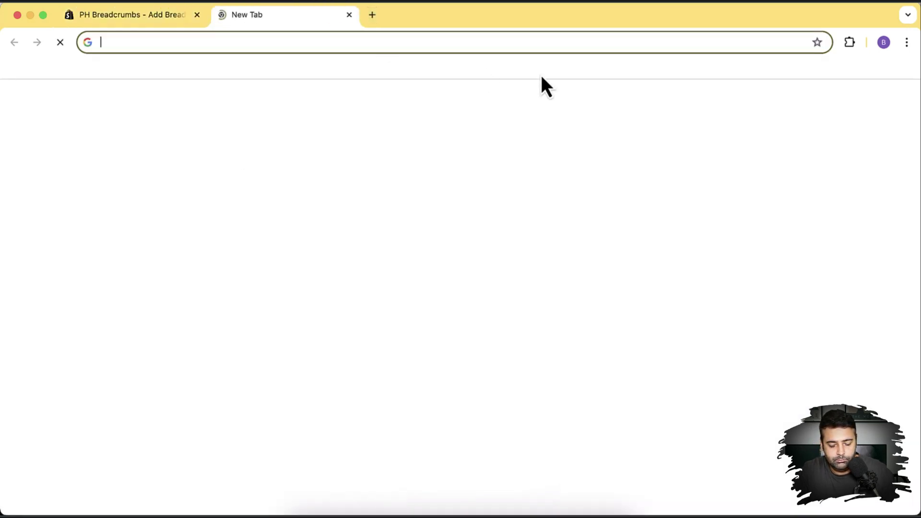
type("bread")
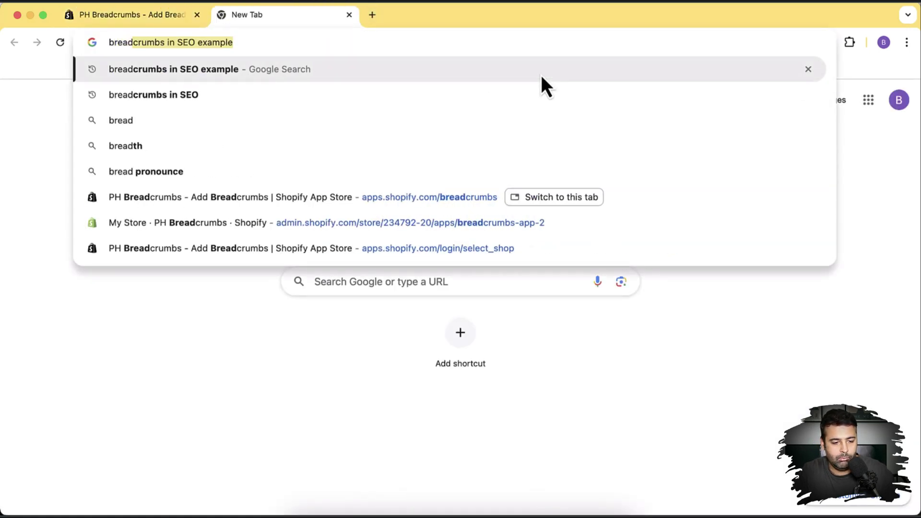
key("Return")
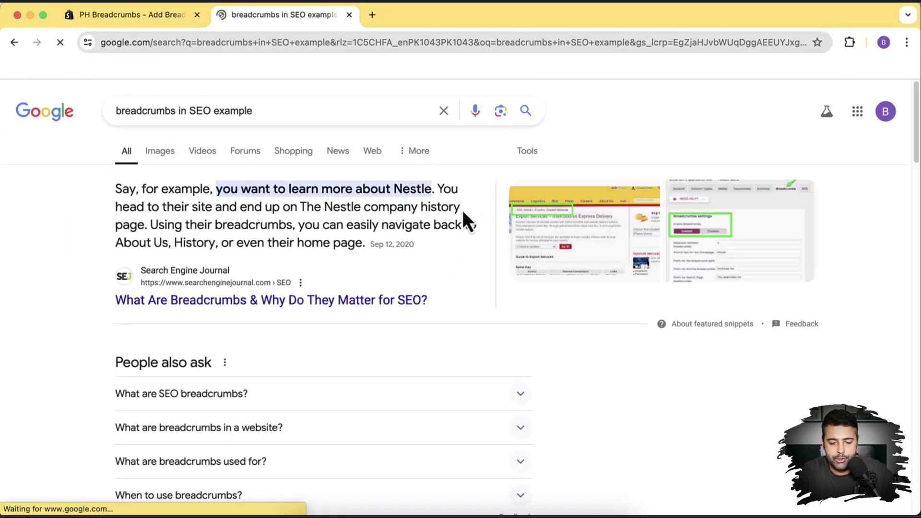
Examine the Google results for an example of breadcrumb-style links under a listing, such as the WebFX result.
scroll(462, 209, "down", 1)
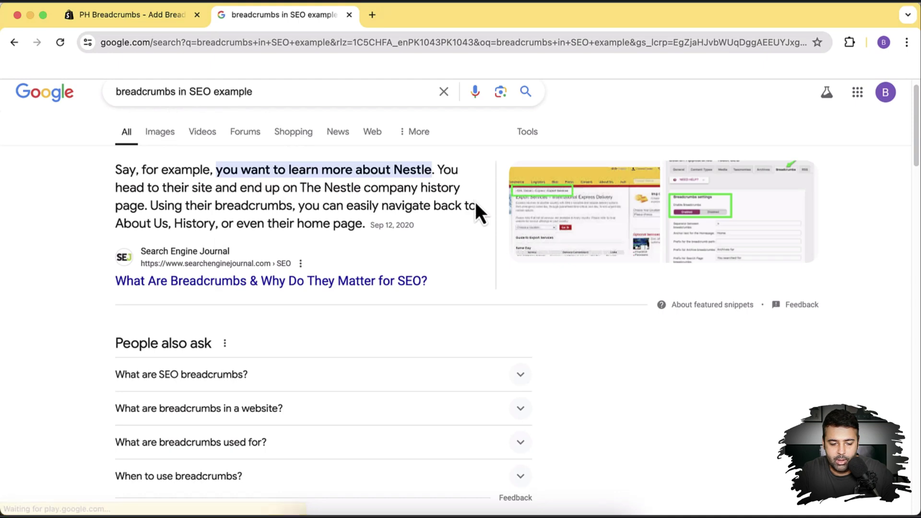
scroll(479, 226, "down", 1)
scroll(480, 232, "down", 15)
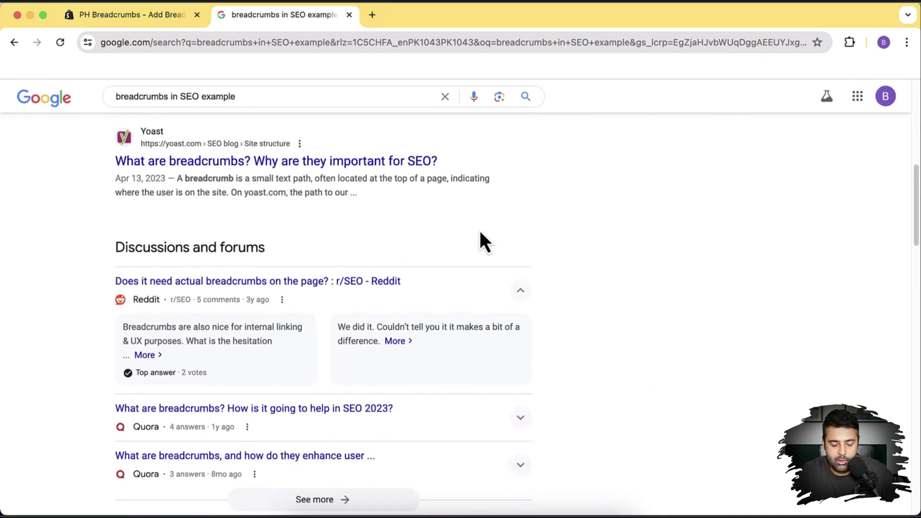
scroll(482, 238, "down", 2)
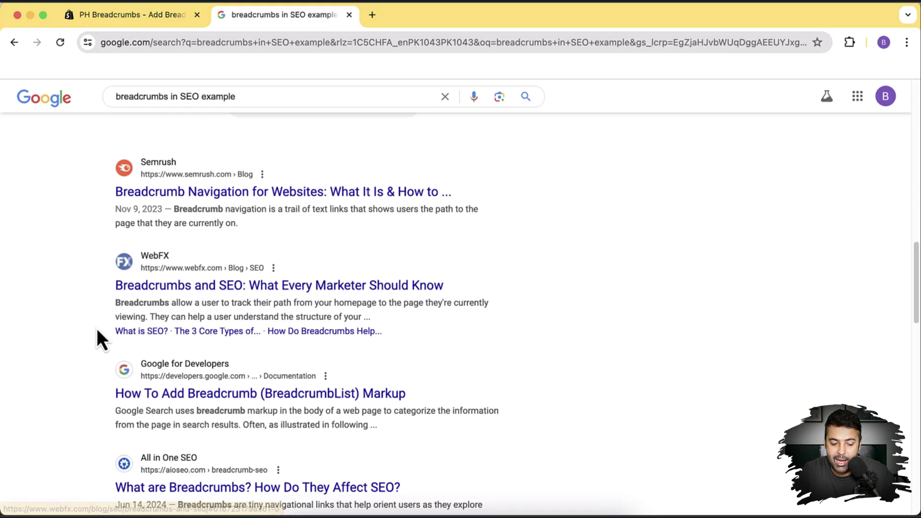
left_click_drag(114, 332, 486, 308)
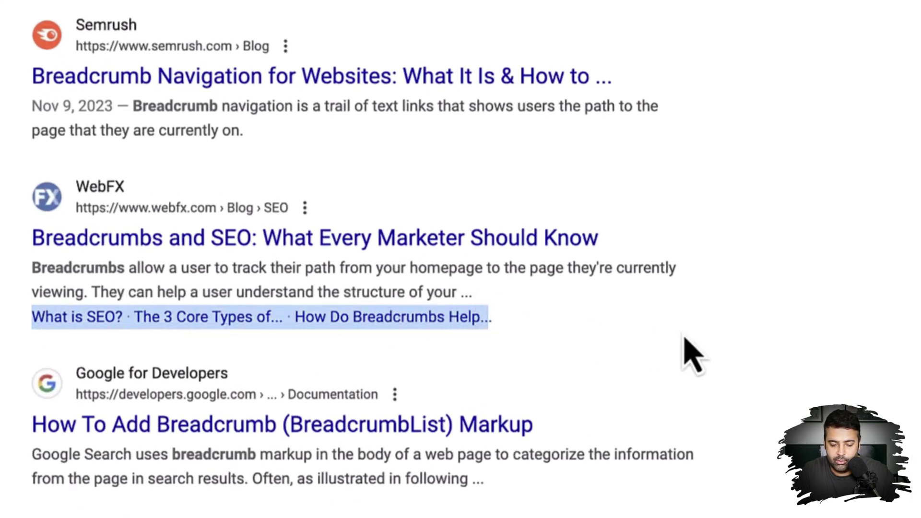
left_click(679, 362)
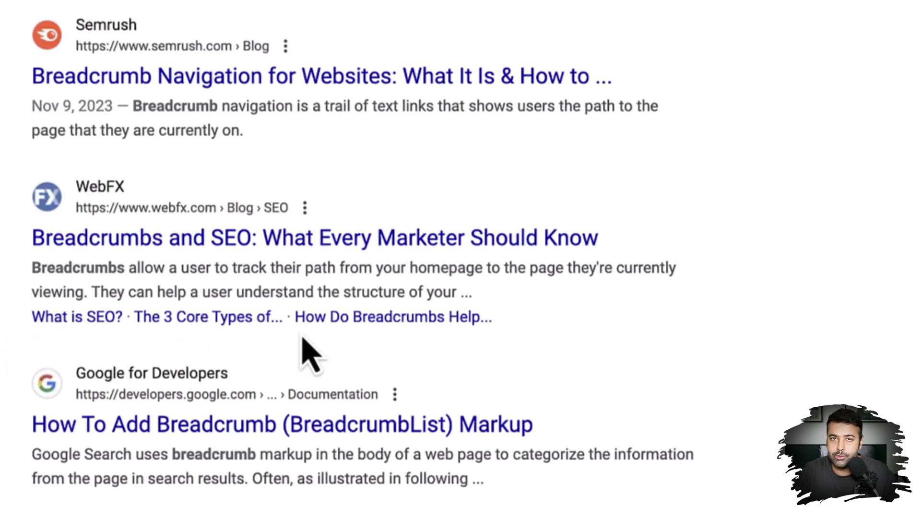
scroll(303, 338, "up", 5)
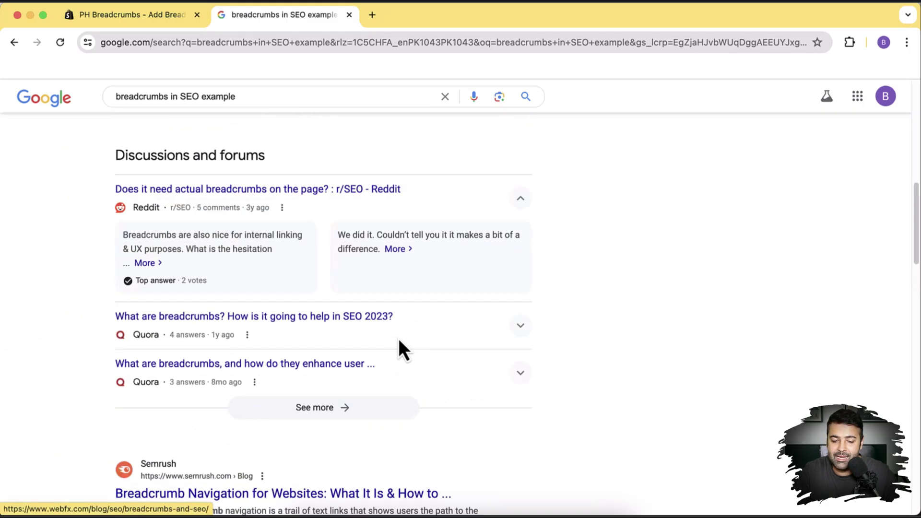
scroll(347, 290, "up", 10)
scroll(249, 82, "up", 2)
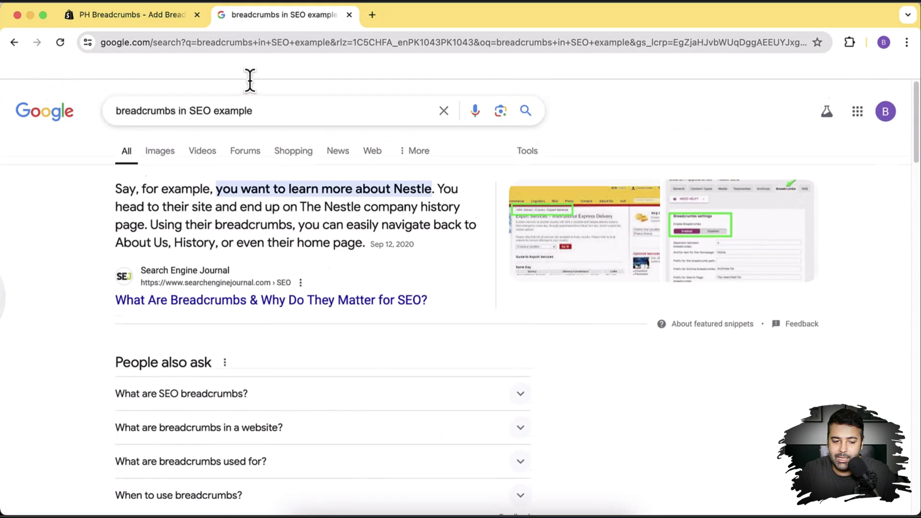
Return to the PH Breadcrumbs listing, leave its image gallery and install the app on the store with the requested access.
left_click(145, 21)
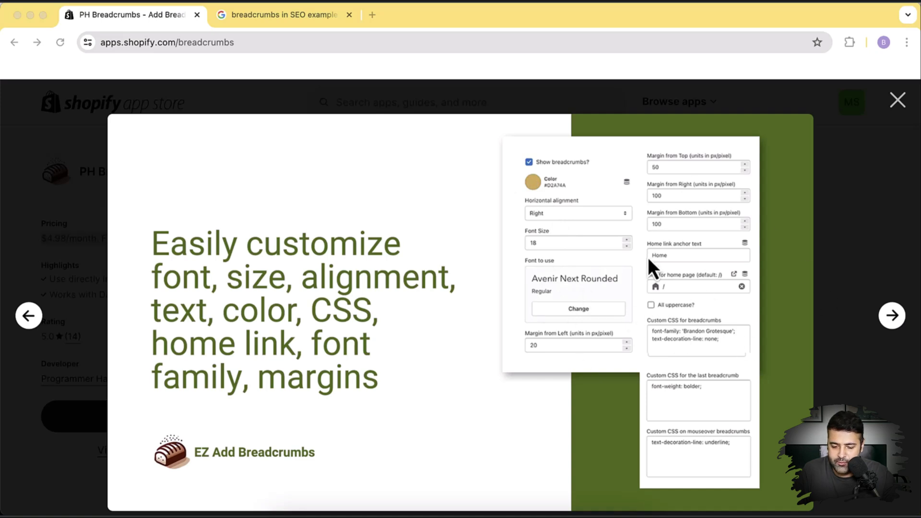
left_click(898, 101)
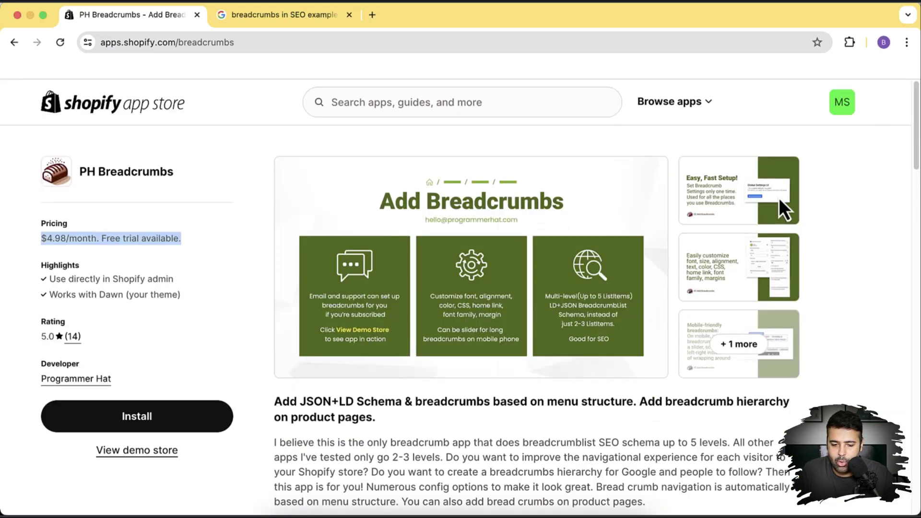
scroll(820, 288, "down", 3)
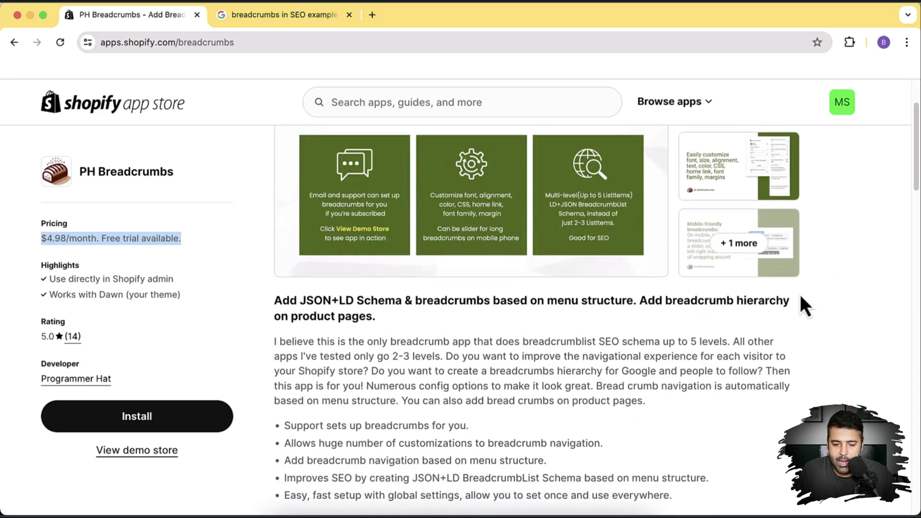
scroll(799, 295, "up", 3)
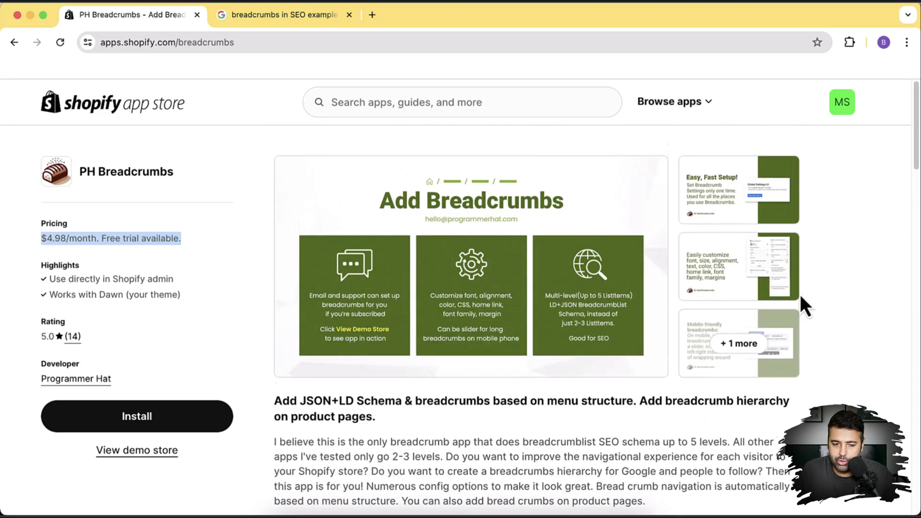
left_click(823, 246)
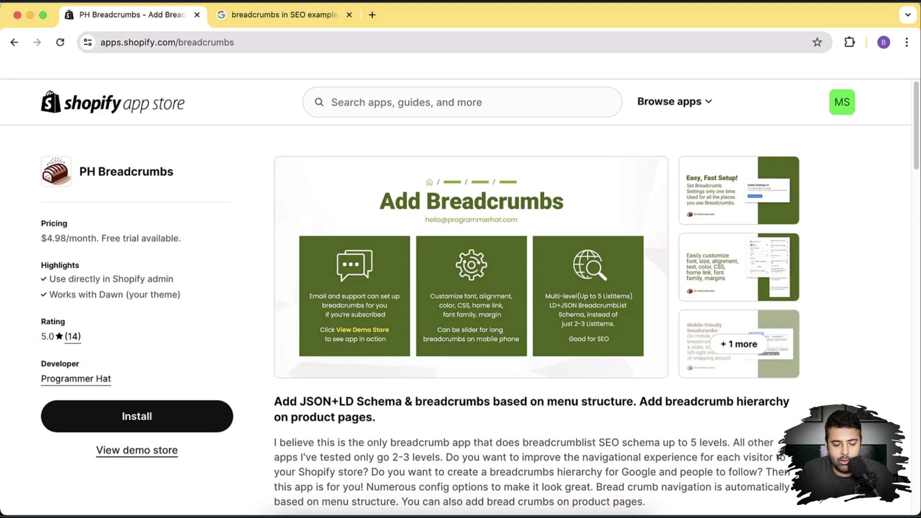
left_click(223, 424)
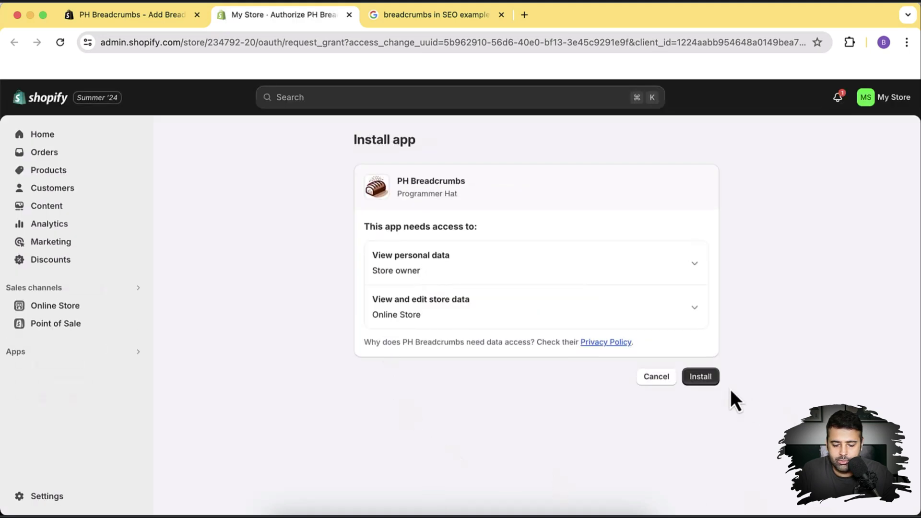
left_click(699, 377)
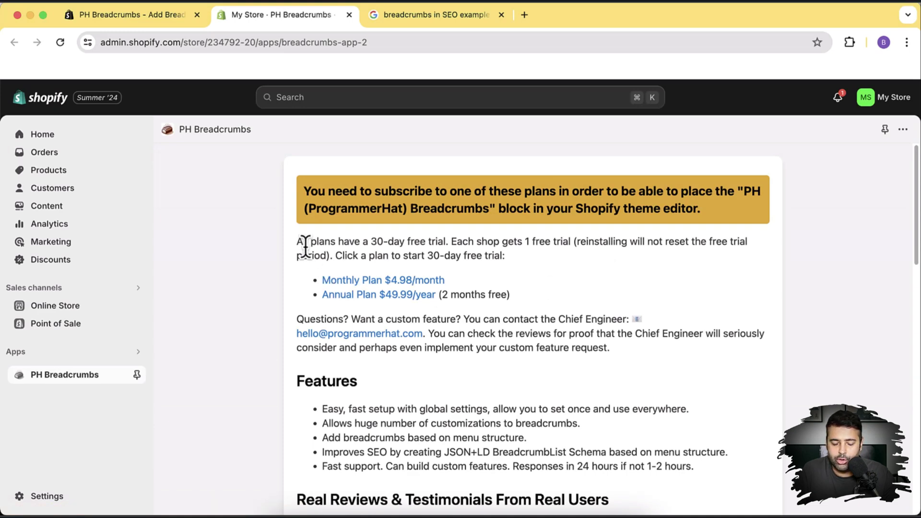
Review the PH Breadcrumbs free trial terms, the monthly and annual plan prices, and the feature list.
left_click_drag(305, 242, 531, 242)
left_click(530, 264)
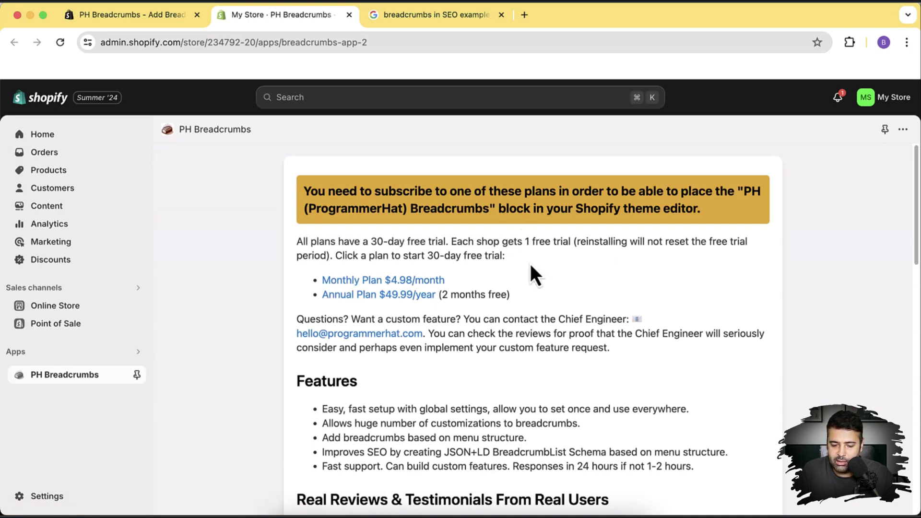
scroll(619, 263, "down", 1)
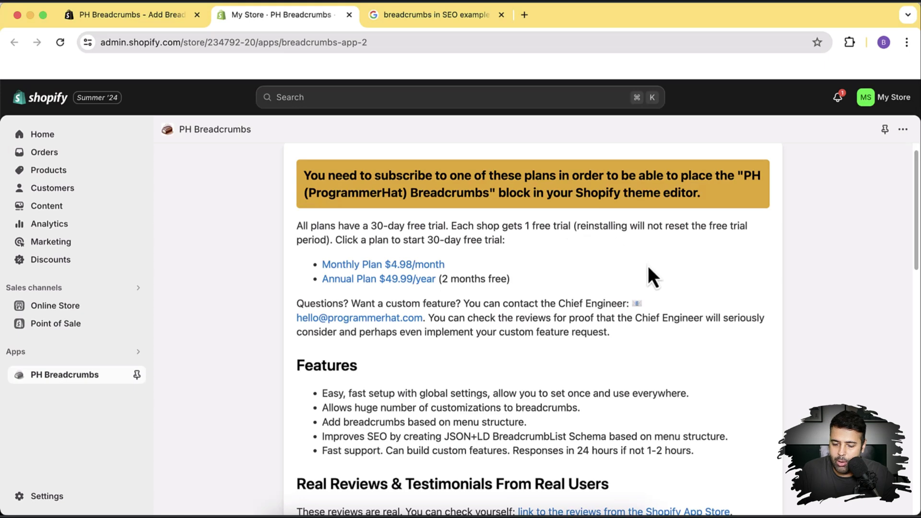
scroll(703, 269, "down", 3)
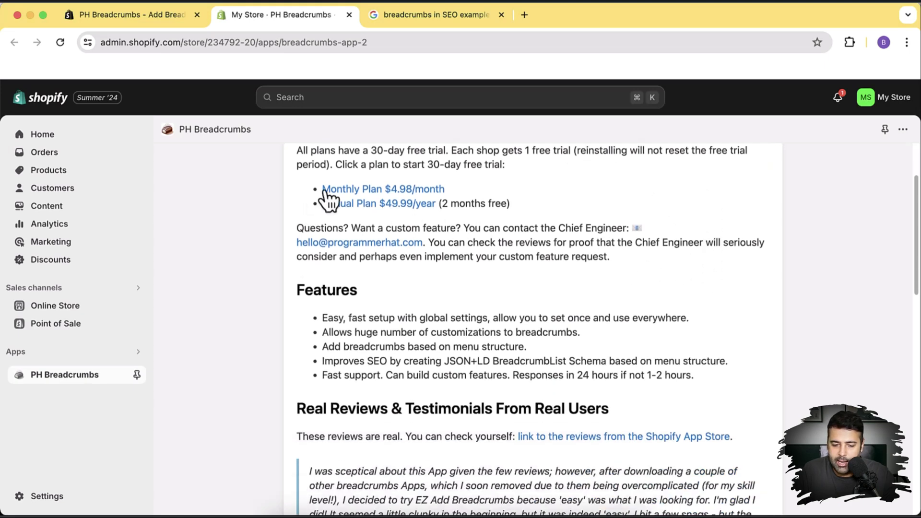
left_click_drag(467, 189, 319, 187)
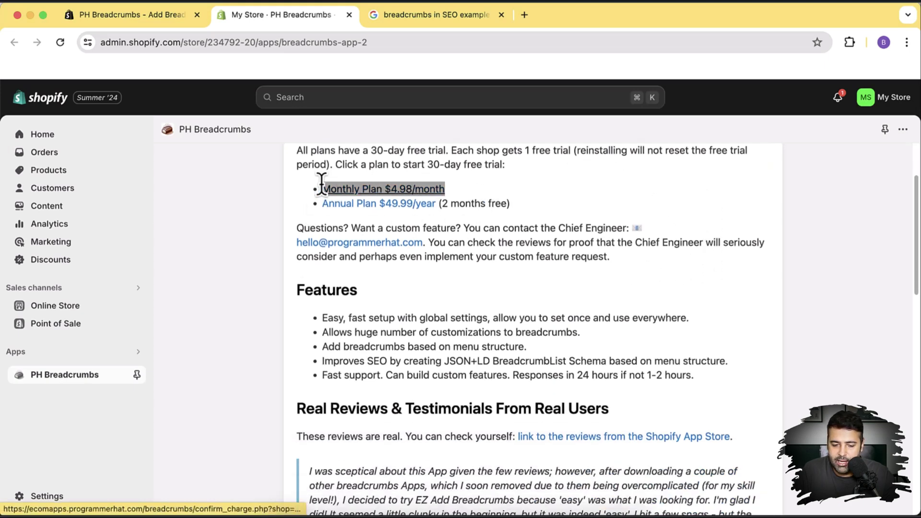
left_click(501, 225)
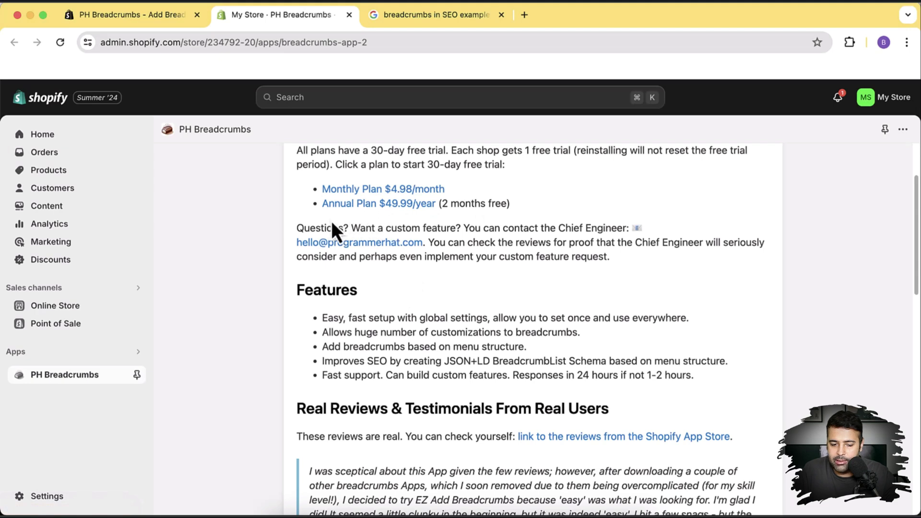
left_click_drag(321, 210, 506, 204)
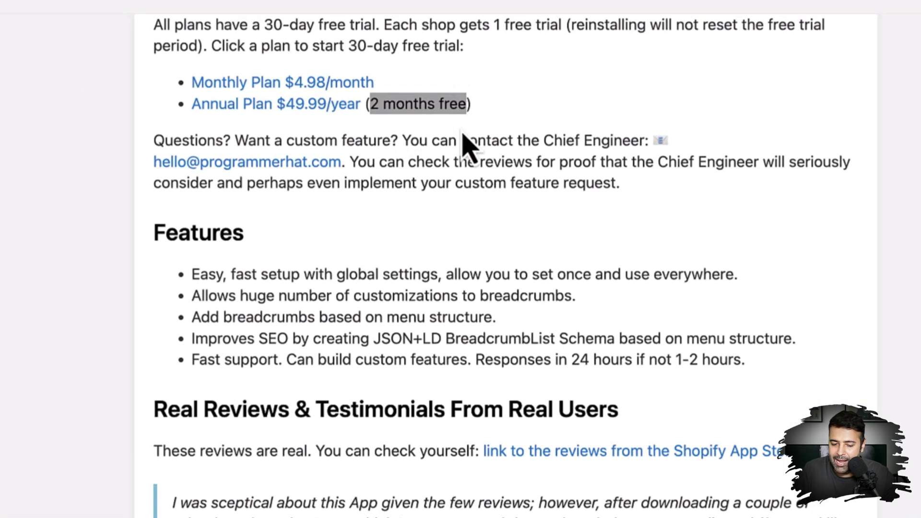
left_click(499, 225)
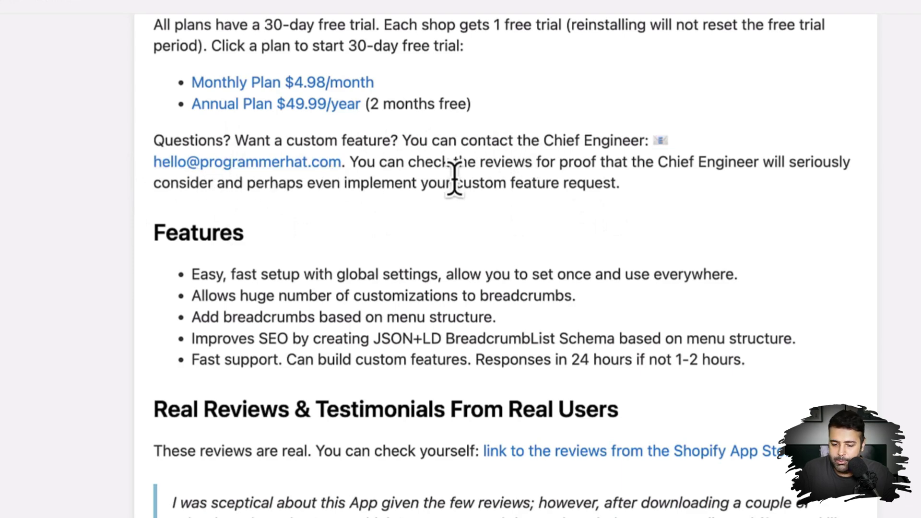
scroll(689, 212, "down", 3)
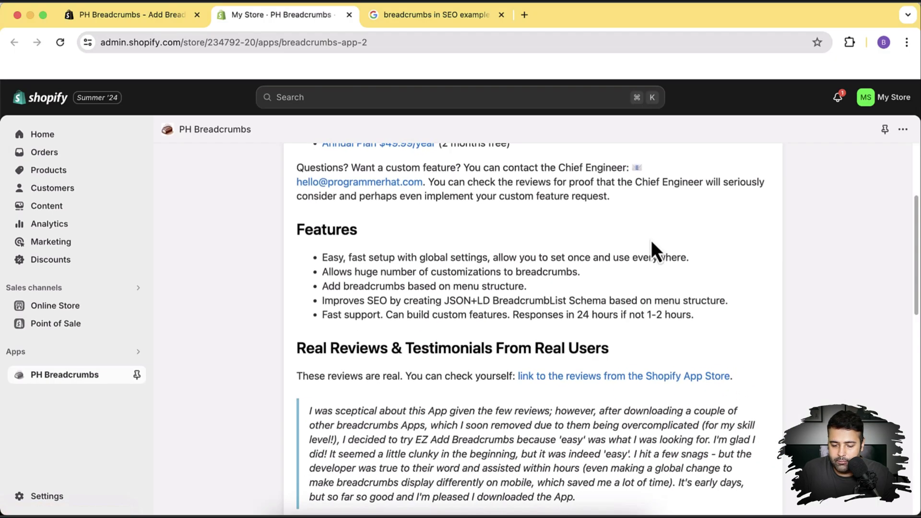
scroll(652, 240, "down", 4)
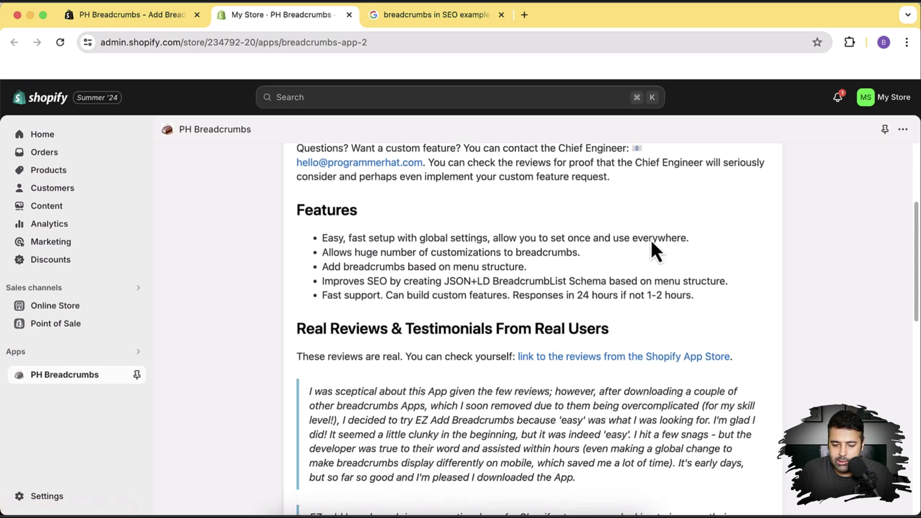
scroll(407, 272, "up", 1)
left_click_drag(697, 248, 330, 191)
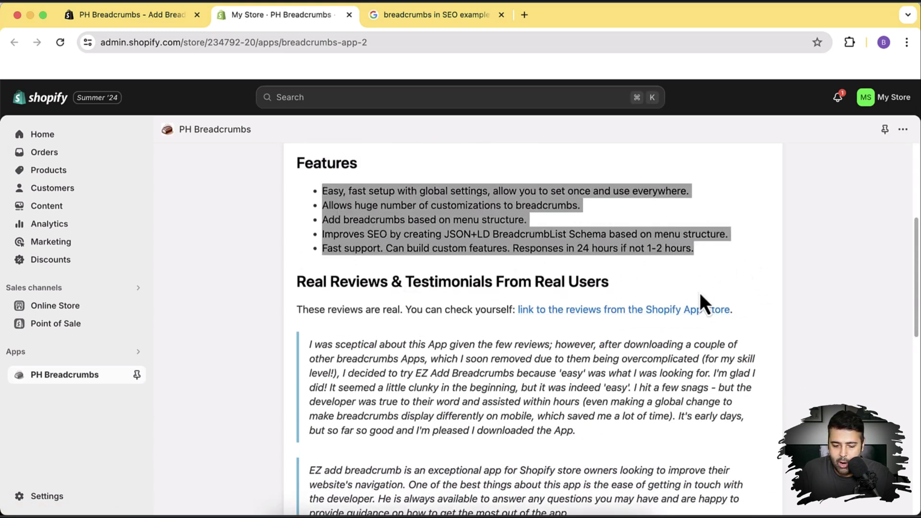
Choose the $4.98/month plan for PH Breadcrumbs to bring up its subscription approval.
scroll(699, 292, "up", 9)
left_click(564, 294)
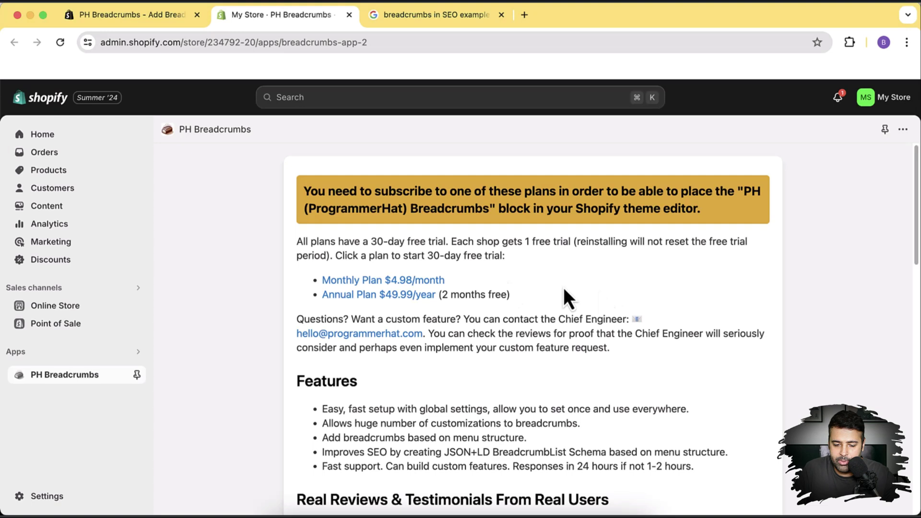
left_click(389, 282)
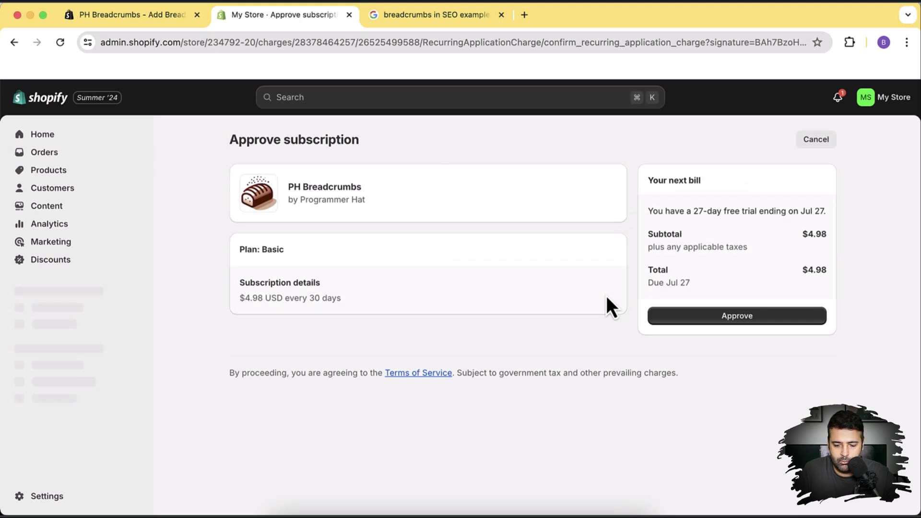
Approve the PH Breadcrumbs Basic plan subscription and skim the app's setup instructions and Global Settings UI.
left_click(705, 322)
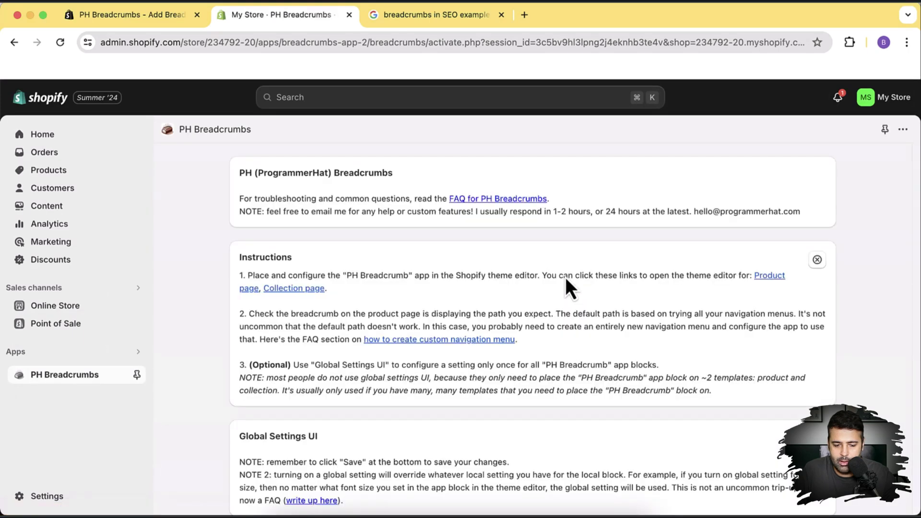
scroll(567, 280, "down", 7)
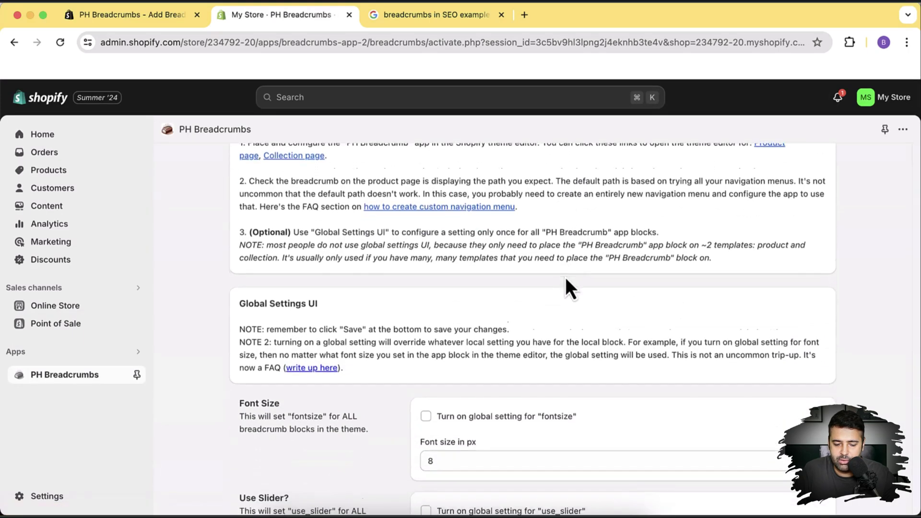
scroll(566, 280, "down", 12)
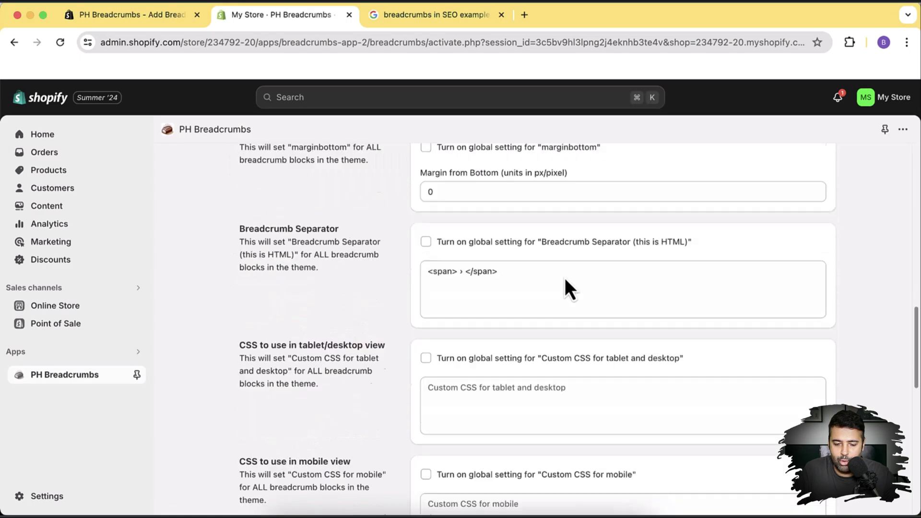
scroll(565, 318, "up", 20)
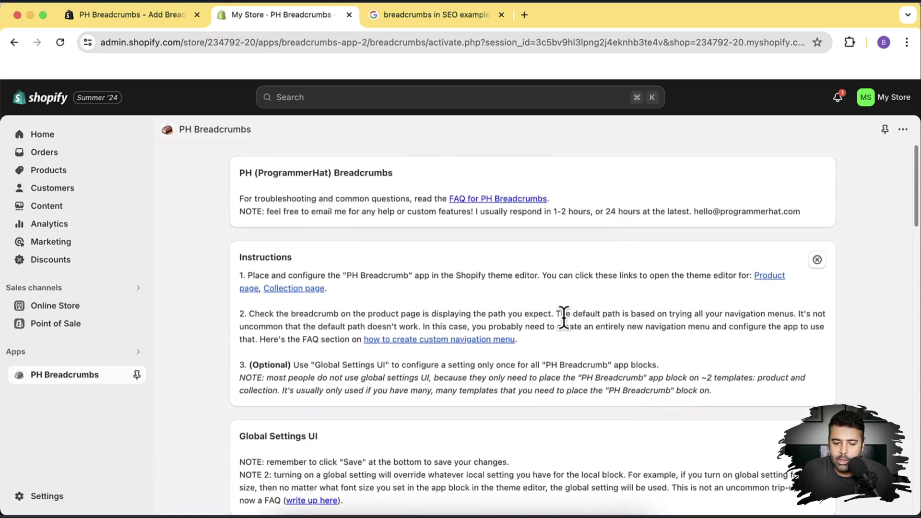
scroll(566, 254, "down", 5)
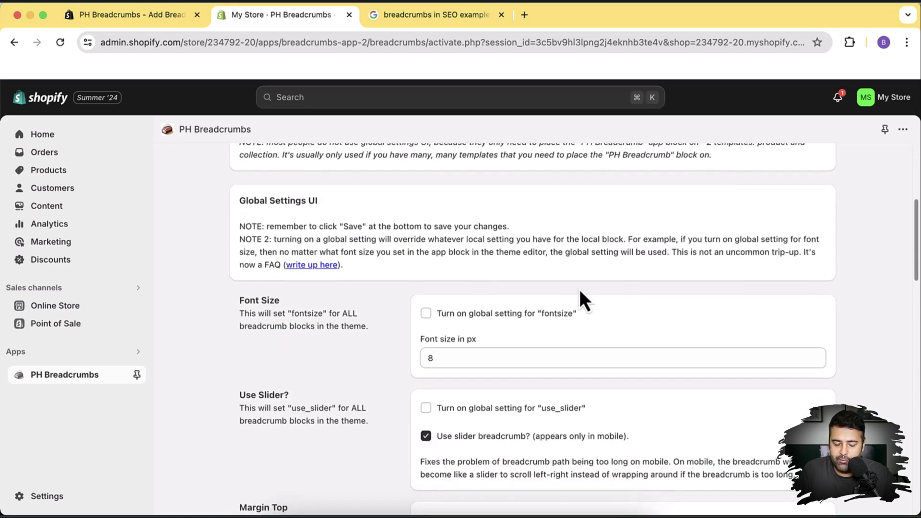
scroll(581, 292, "up", 5)
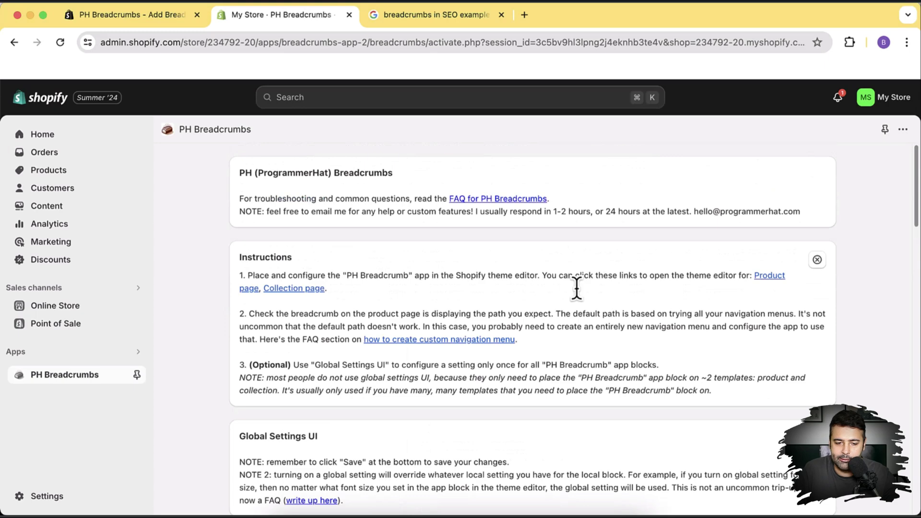
scroll(798, 217, "down", 5)
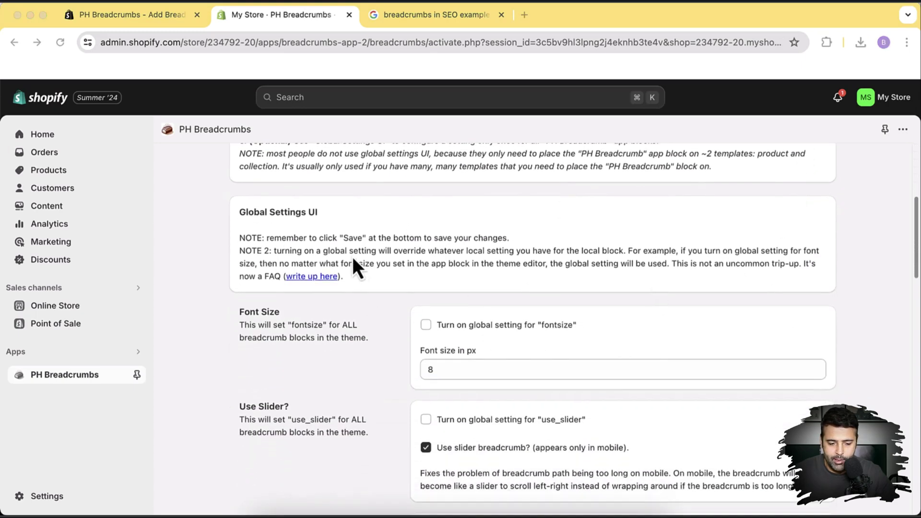
Review the global settings for font size, mobile slider, top and bottom margins, and the HTML breadcrumb separator.
scroll(869, 259, "down", 2)
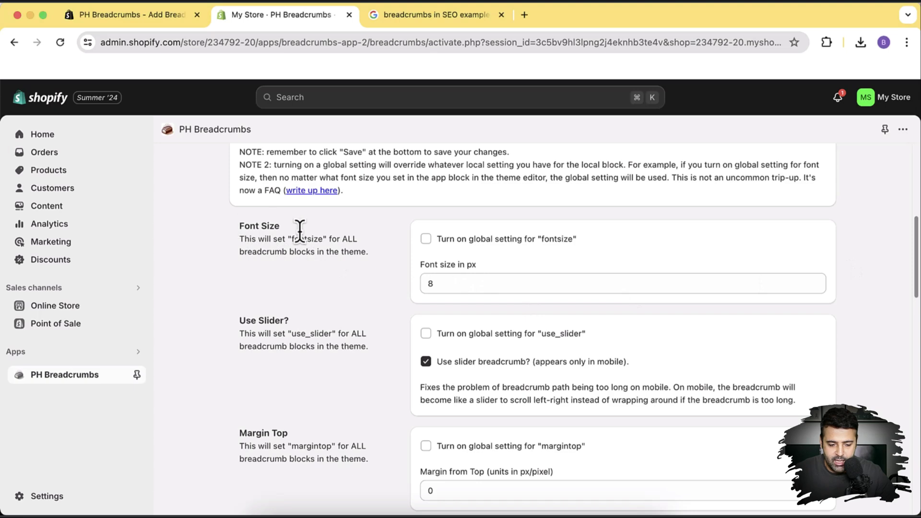
scroll(395, 258, "down", 1)
left_click_drag(246, 297, 278, 297)
left_click(278, 298)
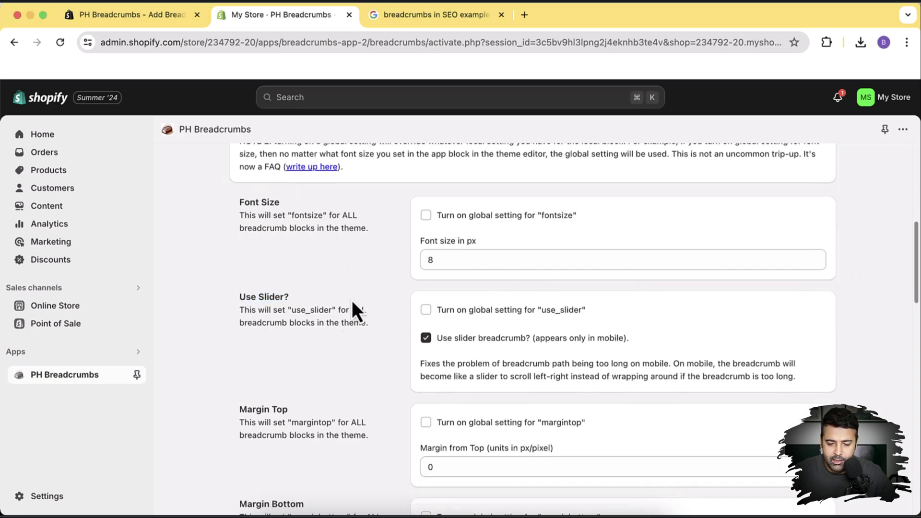
scroll(356, 293, "down", 2)
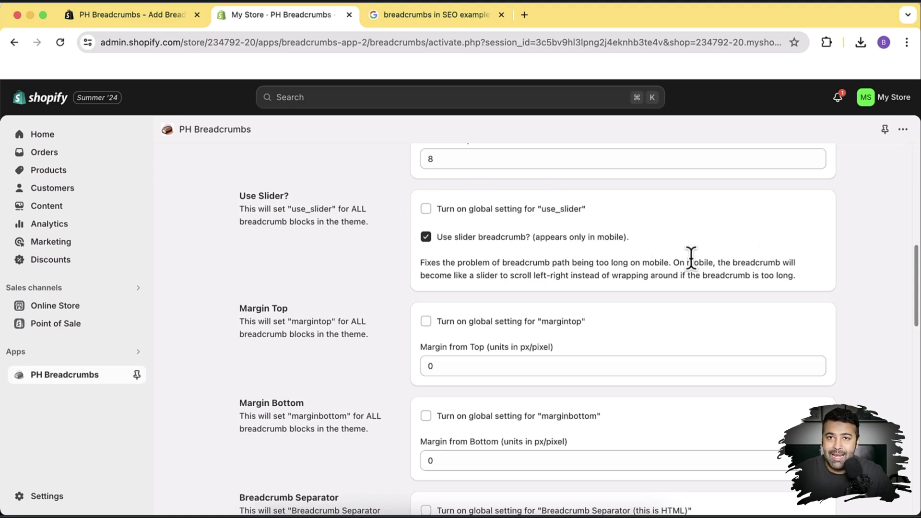
scroll(705, 221, "down", 3)
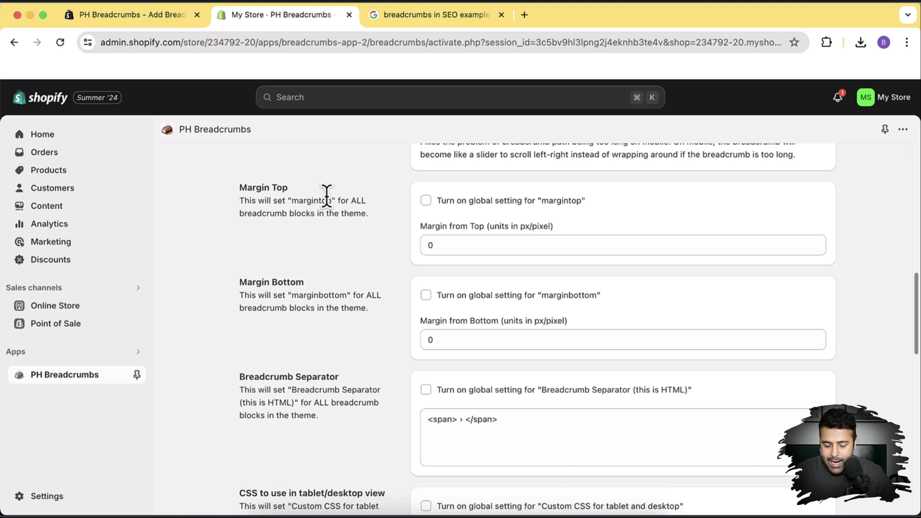
scroll(387, 308, "down", 5)
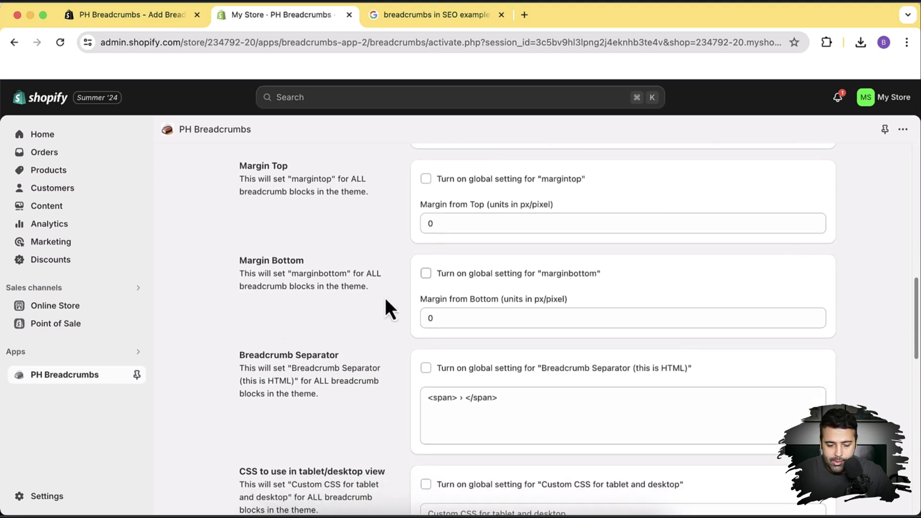
left_click_drag(336, 314, 255, 250)
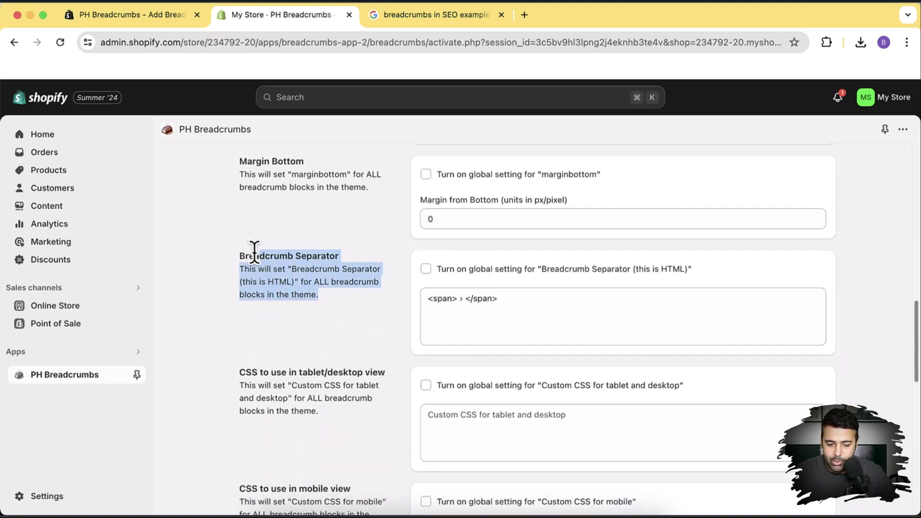
left_click(340, 309)
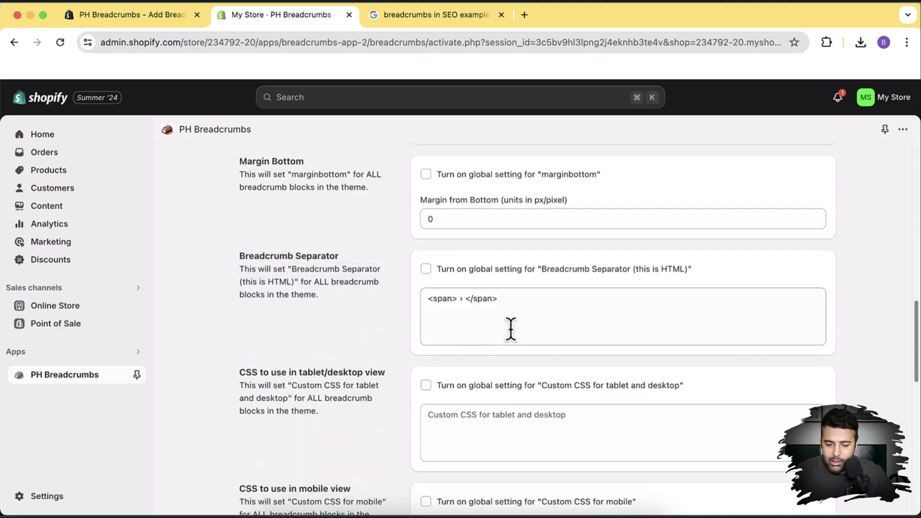
left_click(461, 298)
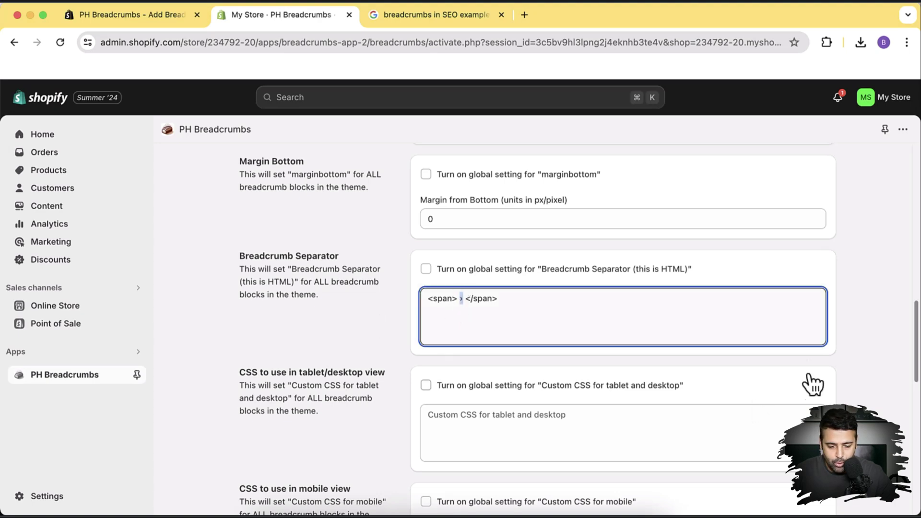
Review the custom CSS settings for tablet/desktop view, mobile view, all breadcrumbs, the last breadcrumb and mouse hover.
scroll(826, 271, "down", 1)
scroll(826, 271, "down", 5)
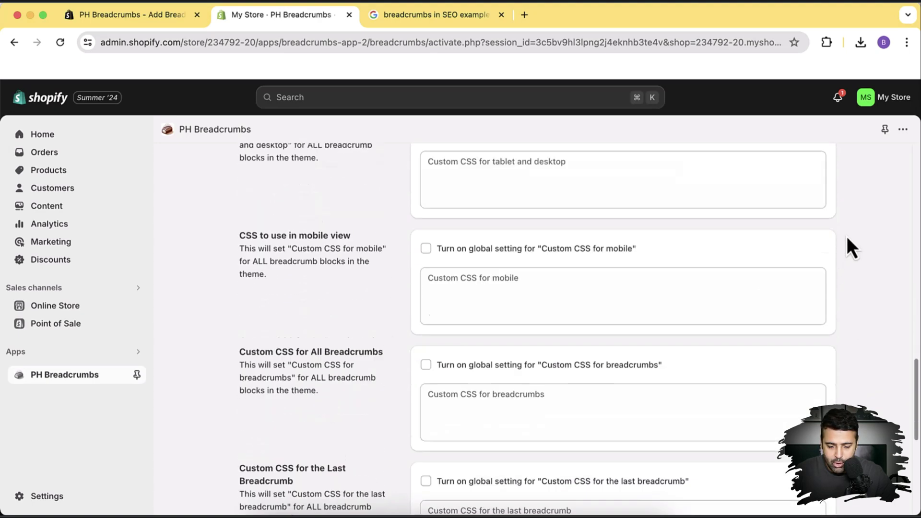
scroll(847, 238, "up", 2)
scroll(848, 239, "up", 1)
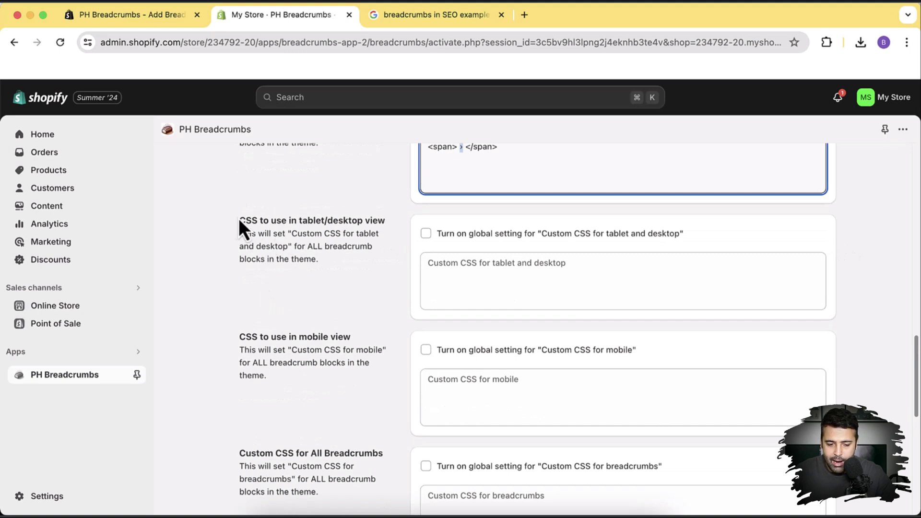
left_click_drag(245, 221, 337, 263)
left_click(382, 281)
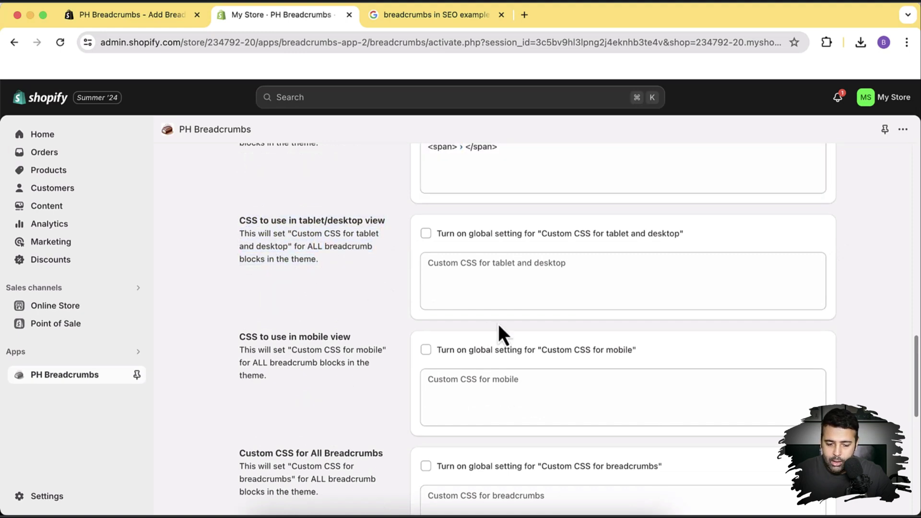
left_click(452, 287)
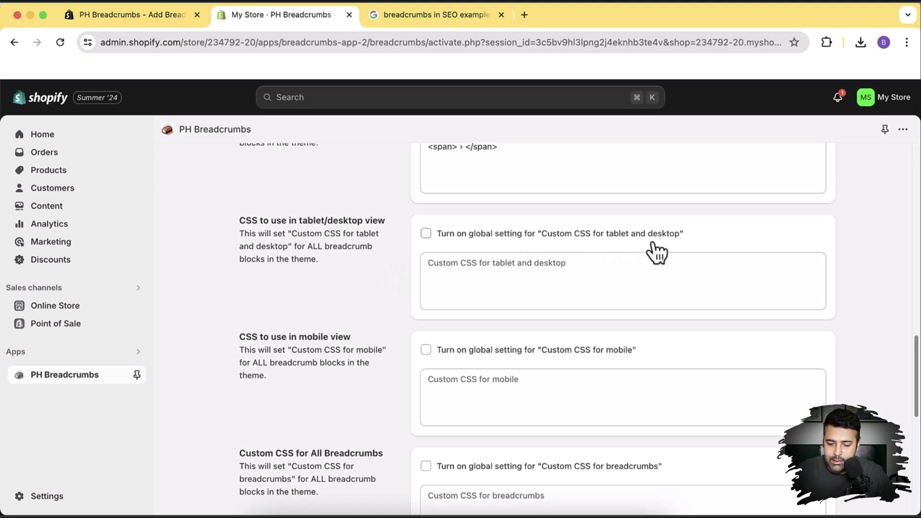
scroll(821, 250, "down", 3)
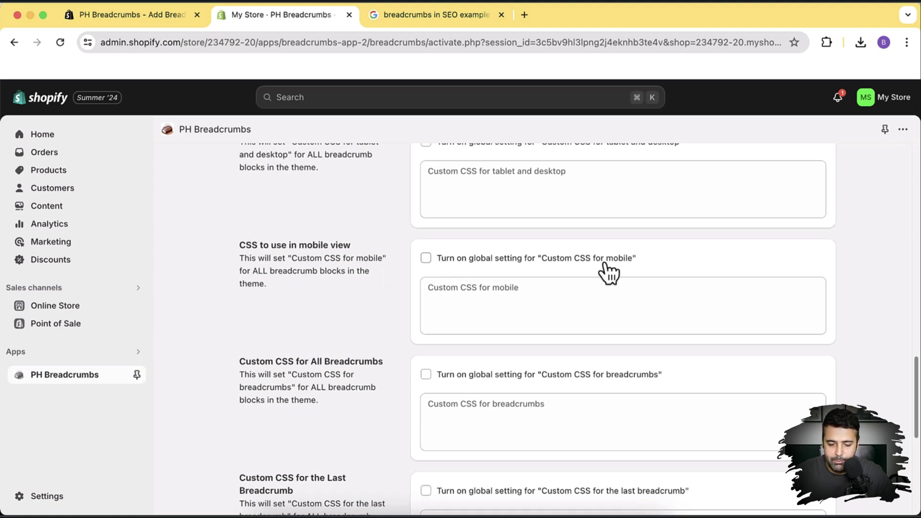
left_click(482, 301)
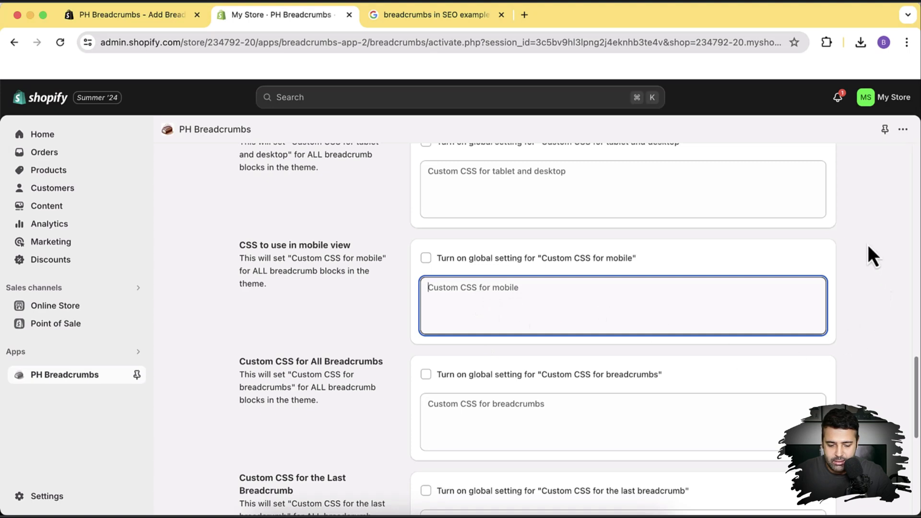
scroll(867, 243, "down", 3)
scroll(566, 298, "down", 4)
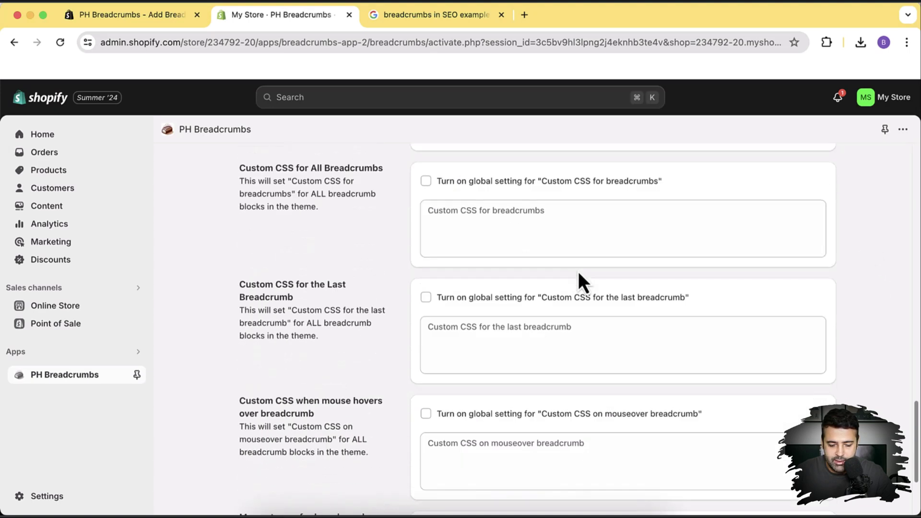
scroll(578, 271, "down", 3)
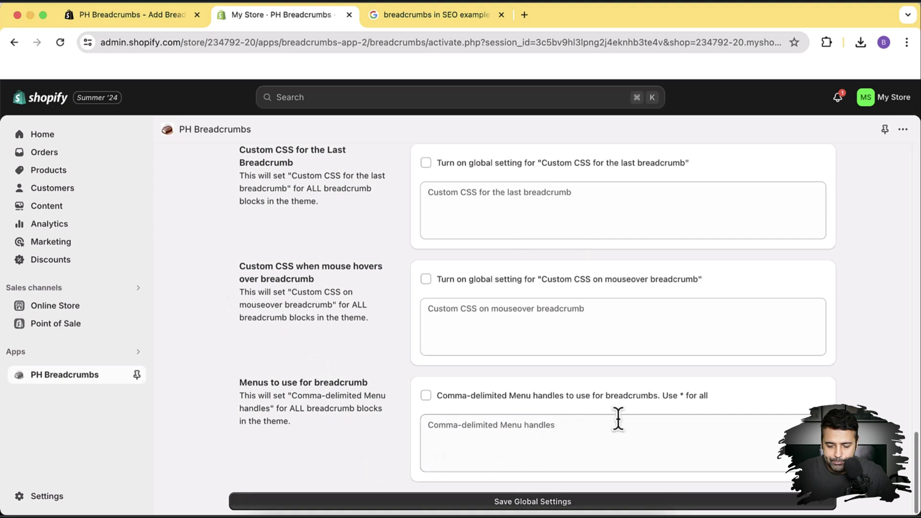
Read the "Menus to use for breadcrumb" setting and its comma-delimited menu handles option, then return to the app's instructions.
left_click_drag(728, 401, 476, 401)
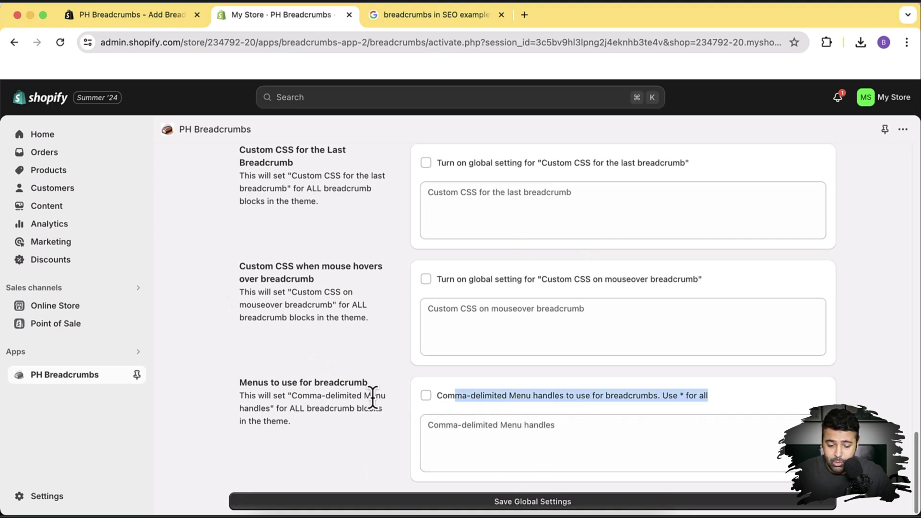
left_click(353, 395)
left_click_drag(297, 422, 231, 386)
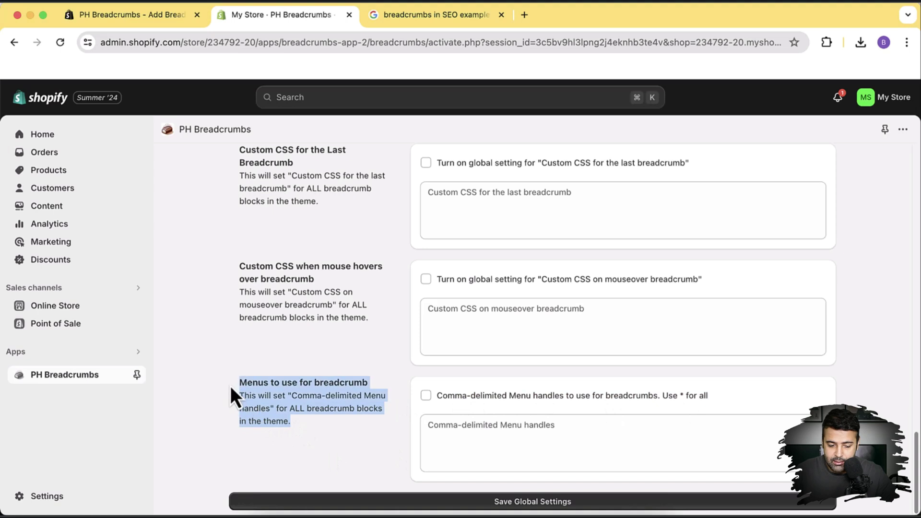
left_click(290, 420)
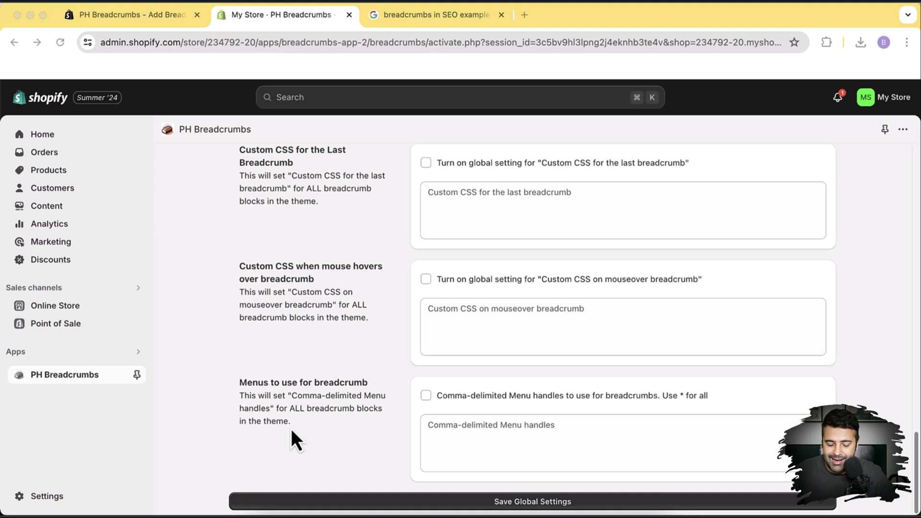
left_click(252, 417)
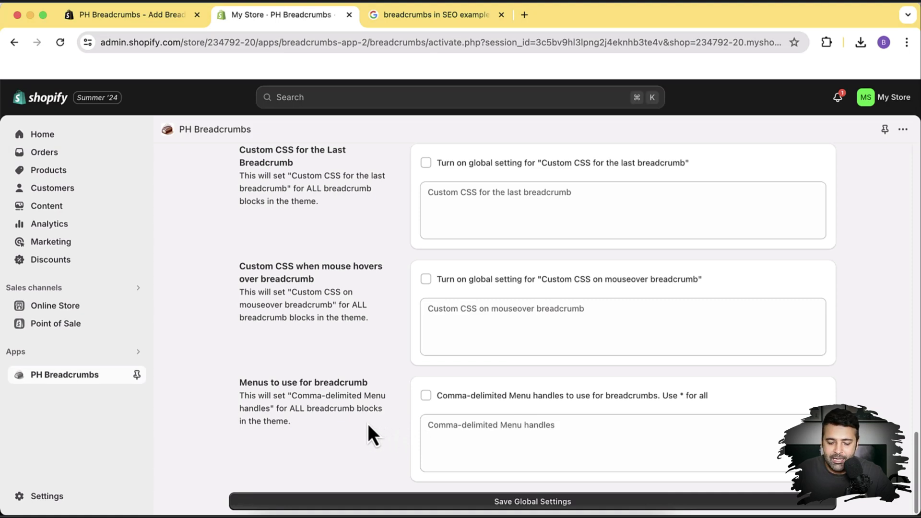
scroll(813, 376, "up", 15)
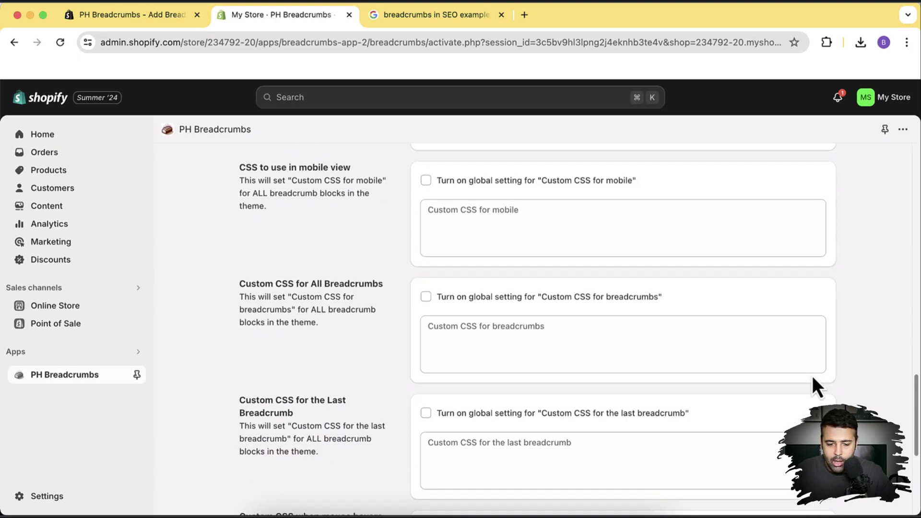
scroll(744, 259, "up", 5)
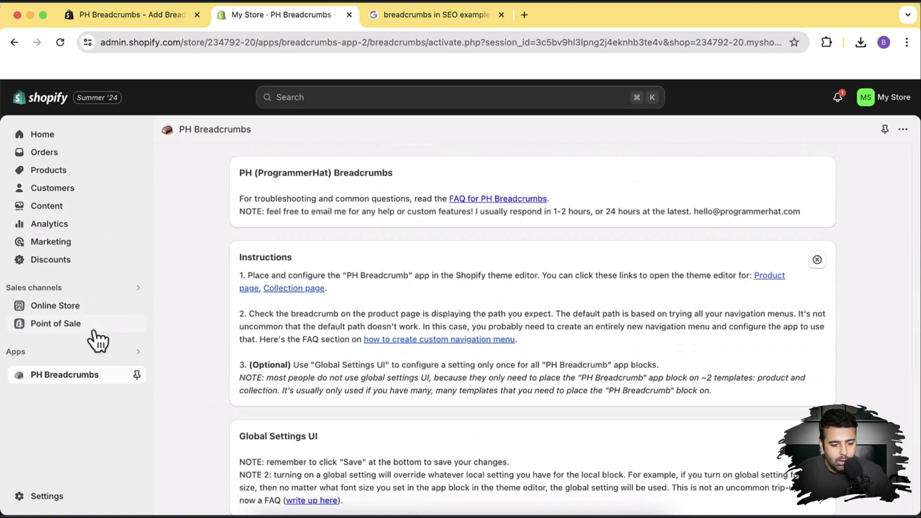
Open the store's current Dawn theme for customization and switch the editor to the Default product template.
left_click(121, 316)
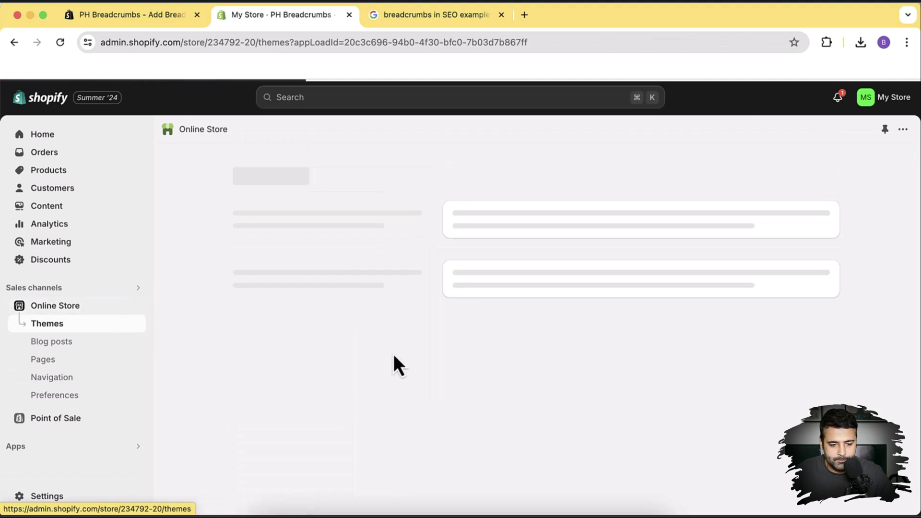
scroll(878, 298, "down", 3)
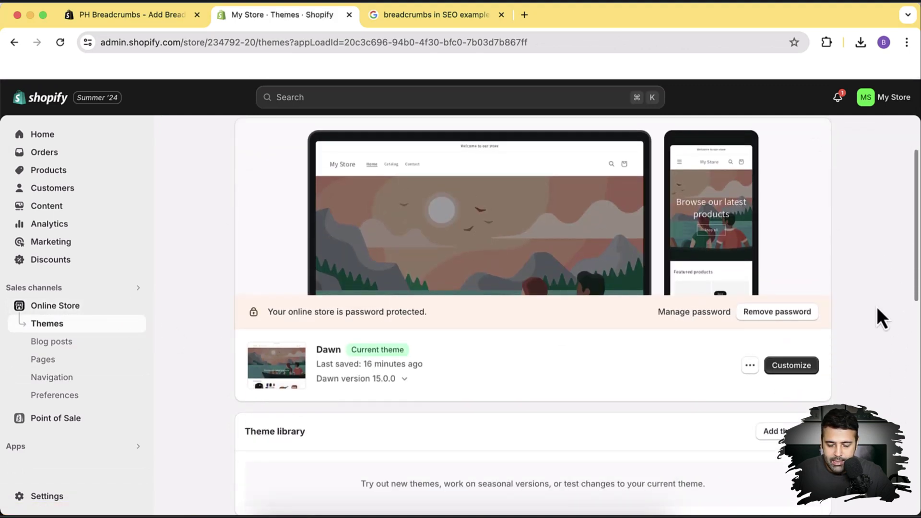
left_click(805, 372)
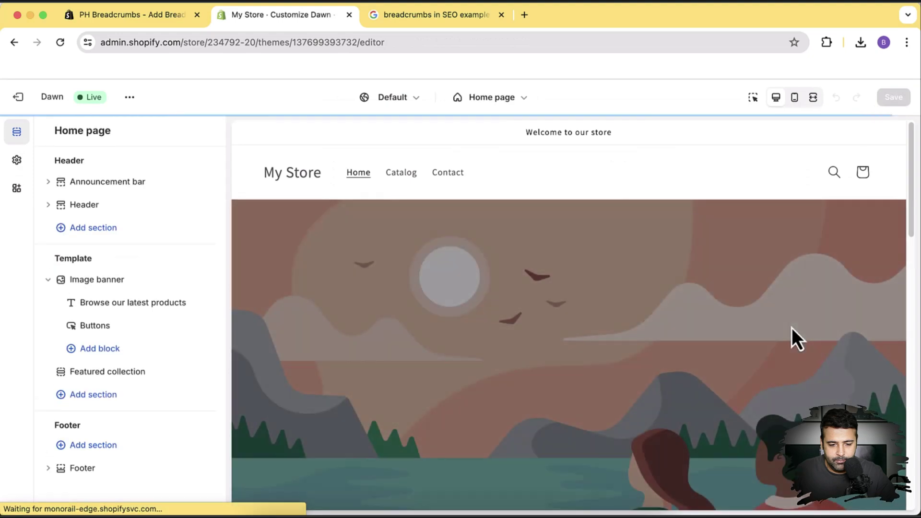
left_click(514, 101)
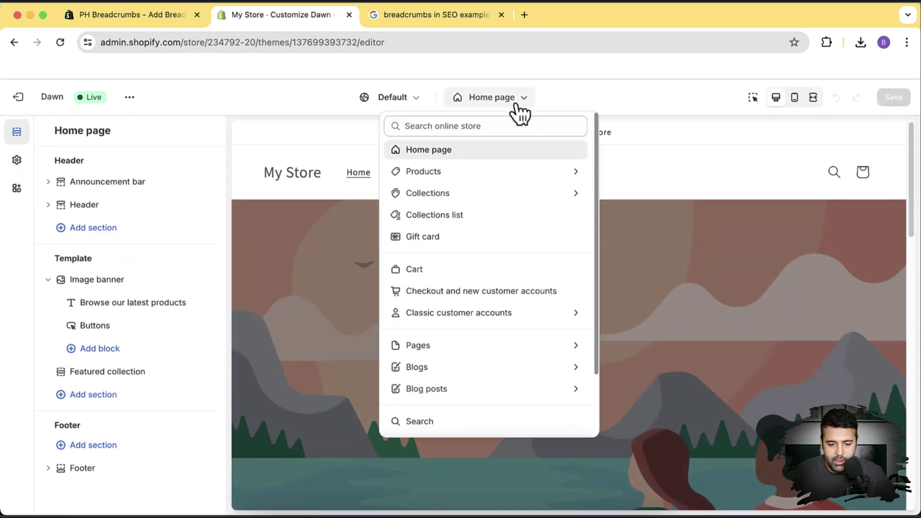
left_click(475, 177)
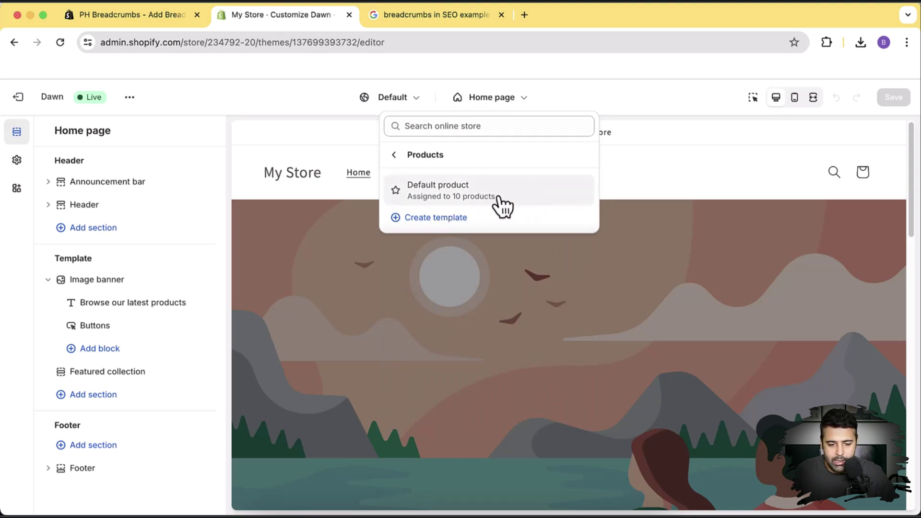
left_click(518, 203)
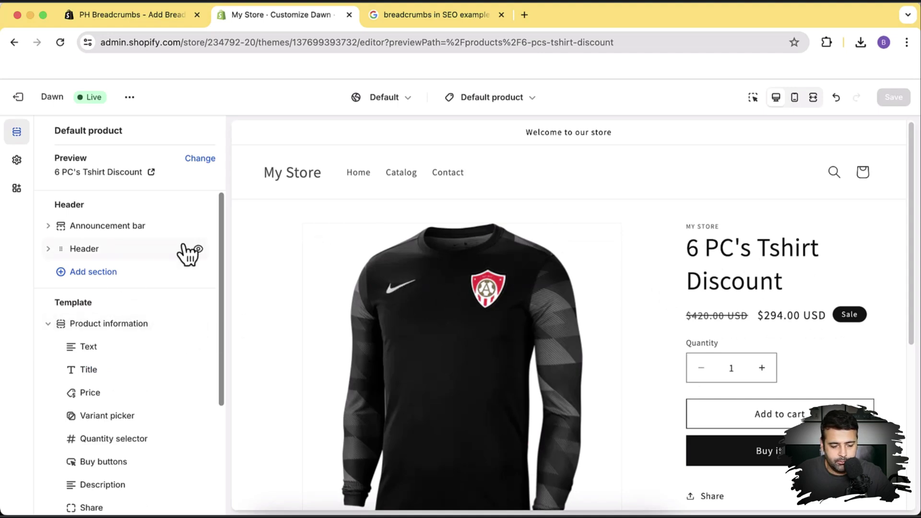
Add the Add Breadcrumbs section from the PH Breadcrumbs app to the Default product template.
scroll(188, 254, "down", 3)
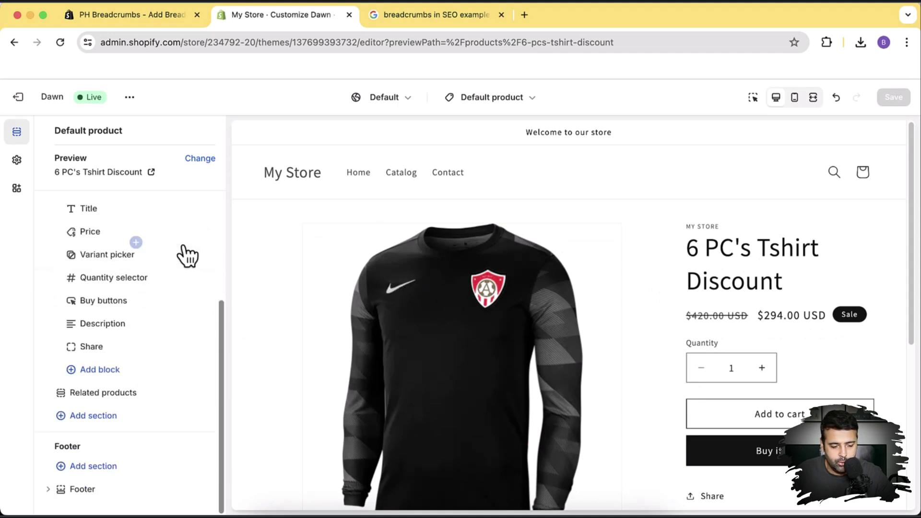
left_click(109, 417)
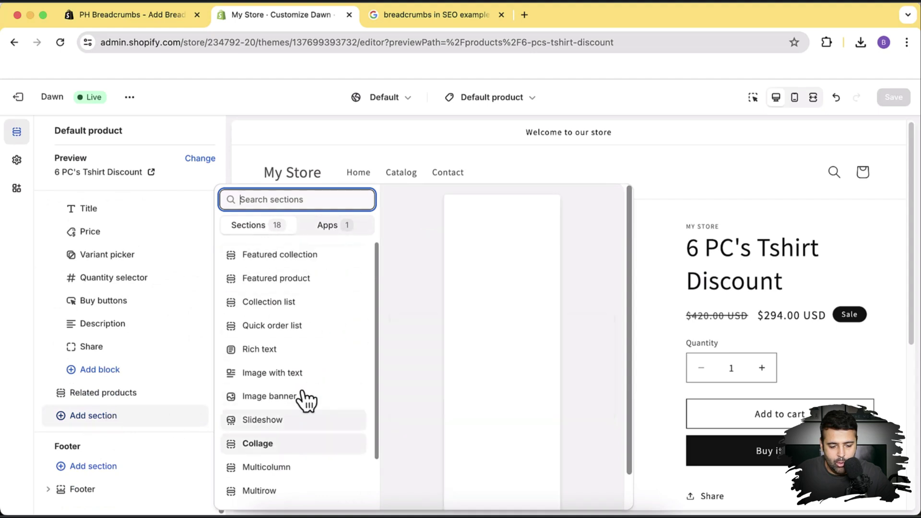
scroll(301, 374, "down", 3)
scroll(300, 343, "up", 3)
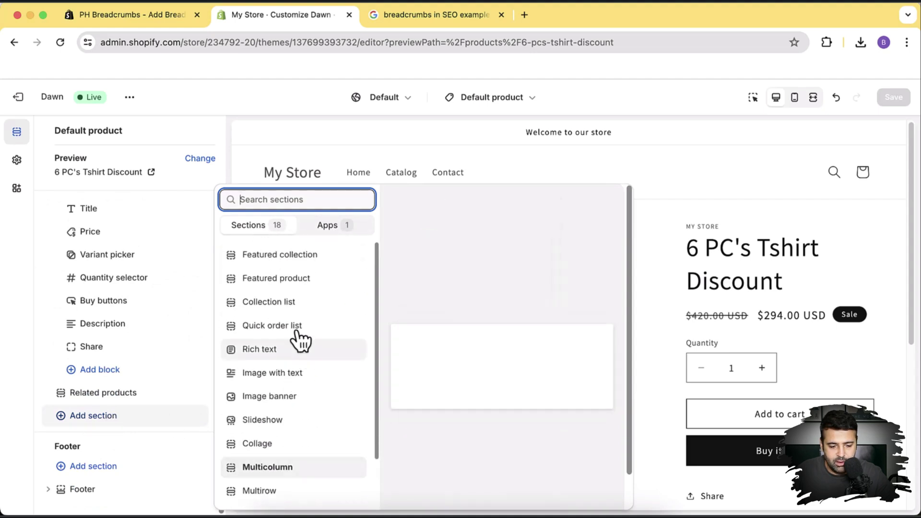
left_click(353, 225)
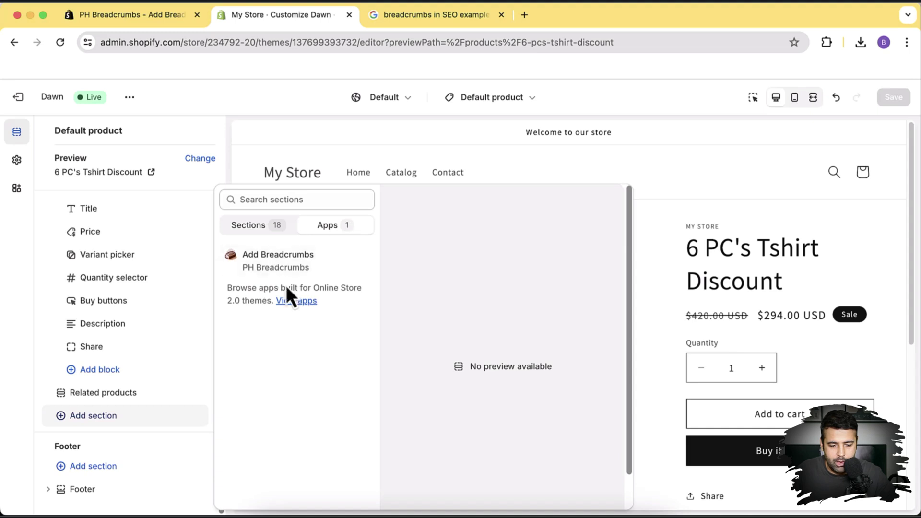
left_click(332, 269)
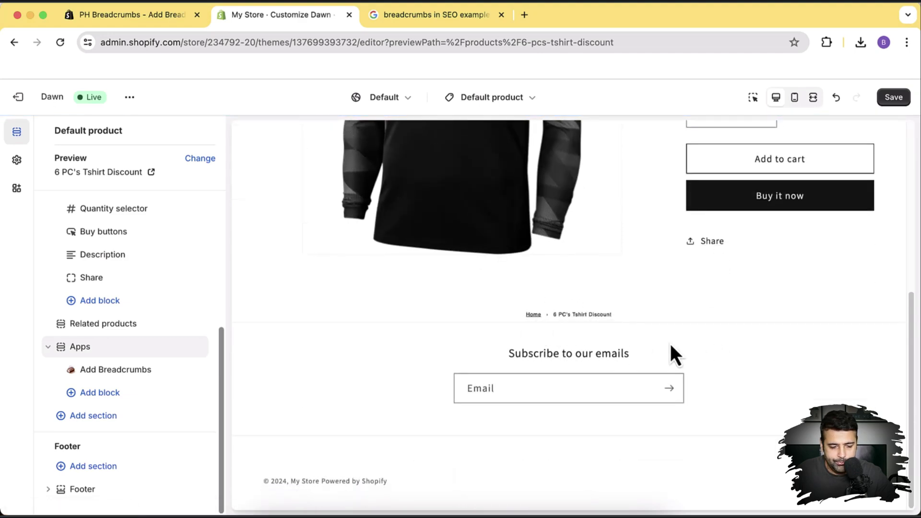
Move the Apps section containing Add Breadcrumbs above Product information, directly beneath the header in the product template.
scroll(216, 369, "up", 1)
scroll(664, 329, "up", 10)
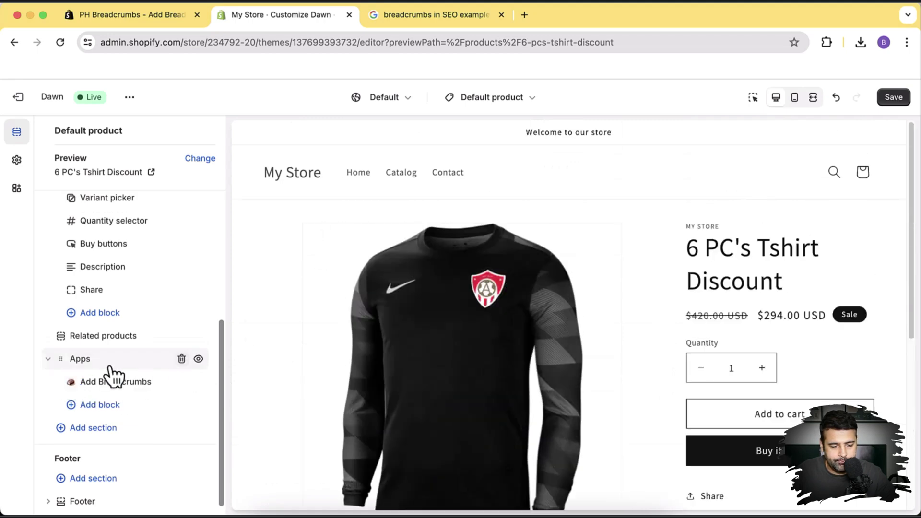
left_click_drag(62, 361, 112, 315)
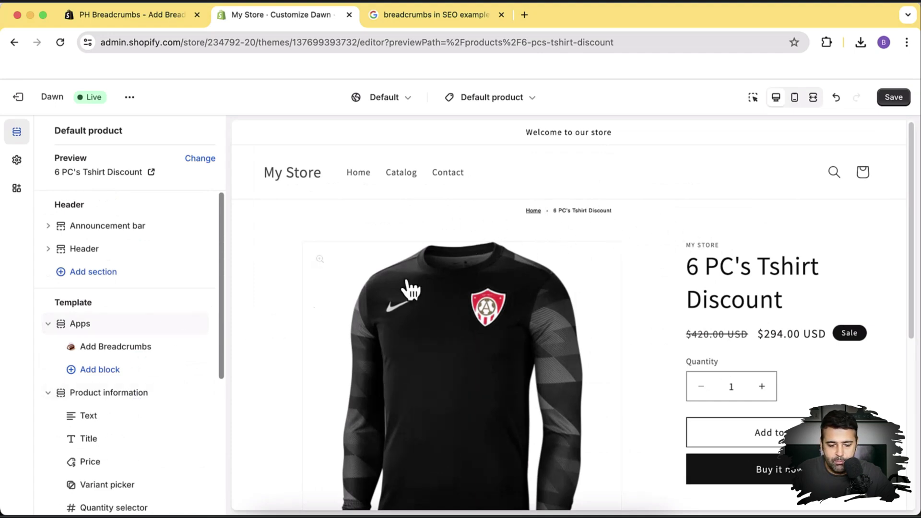
Set the Add Breadcrumbs block's color to #242833 after trying red #E91717.
left_click(114, 353)
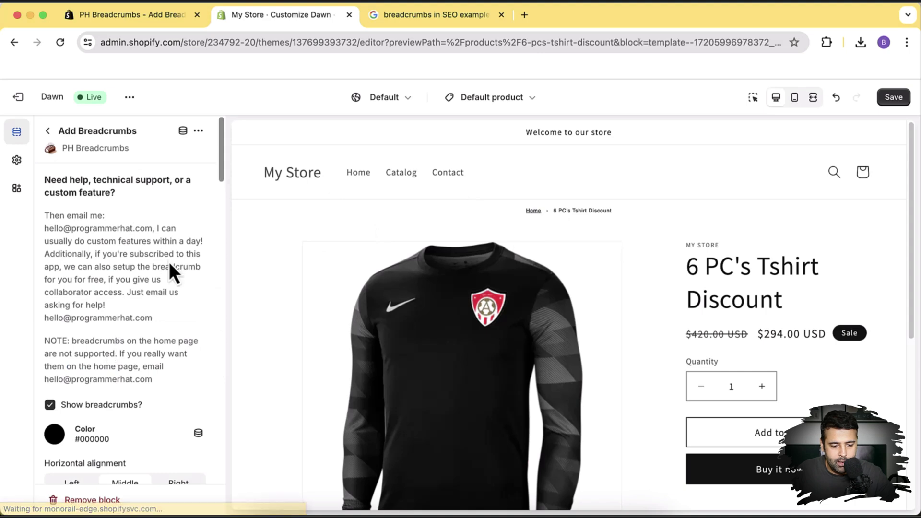
scroll(172, 264, "down", 5)
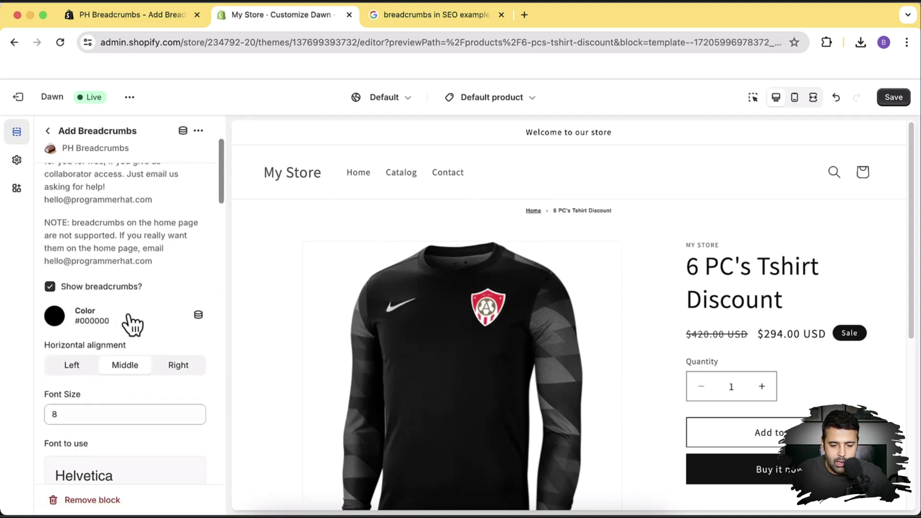
left_click(55, 316)
left_click_drag(115, 195, 141, 132)
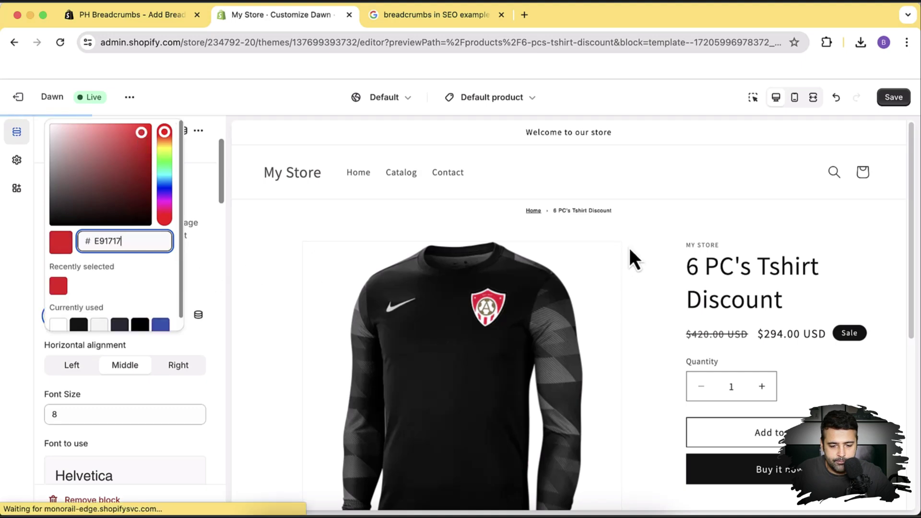
left_click(120, 324)
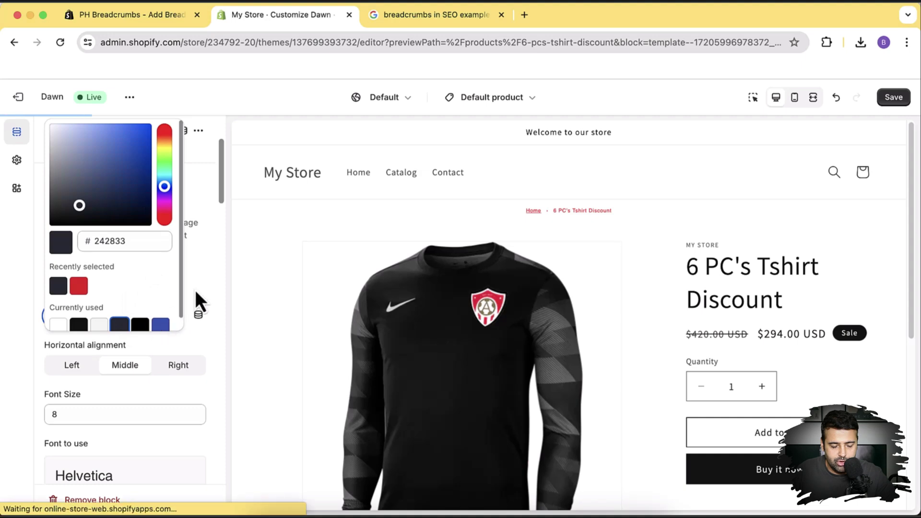
left_click(64, 290)
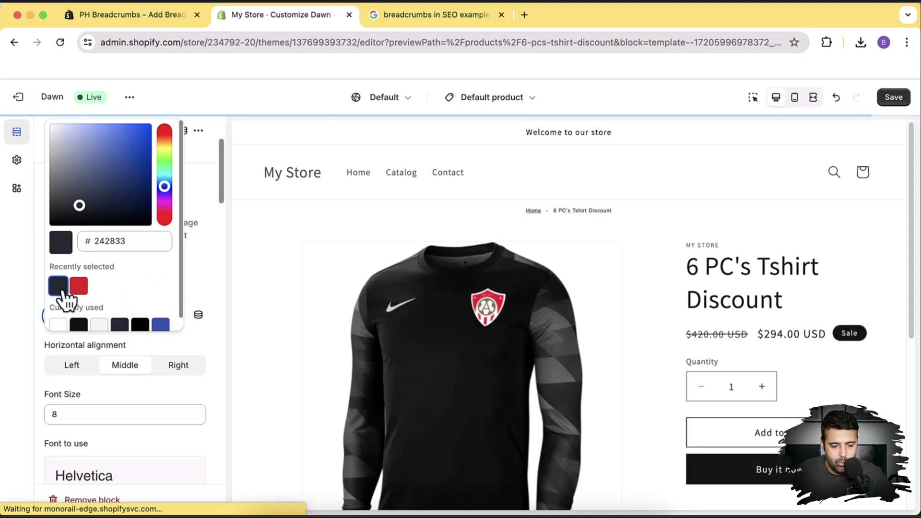
left_click(200, 280)
Set the breadcrumbs' horizontal alignment to Left and their font size to 16.
scroll(202, 267, "down", 4)
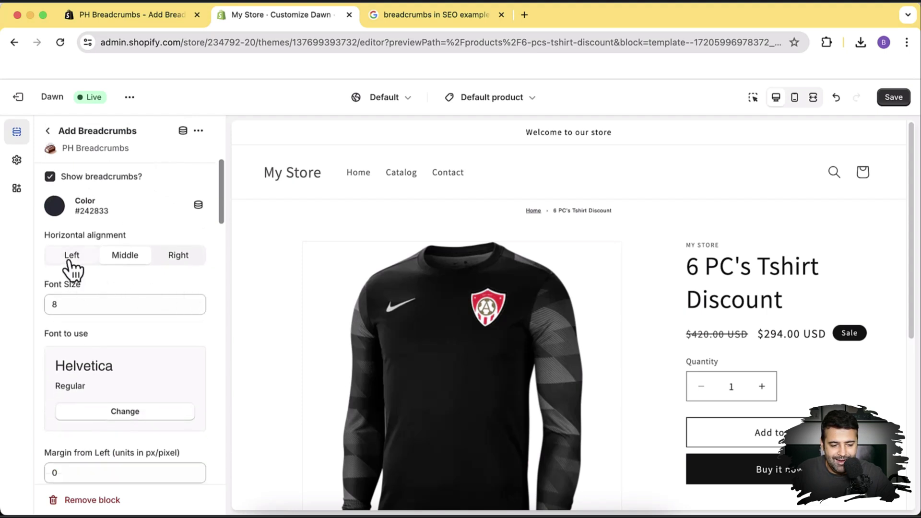
left_click(70, 262)
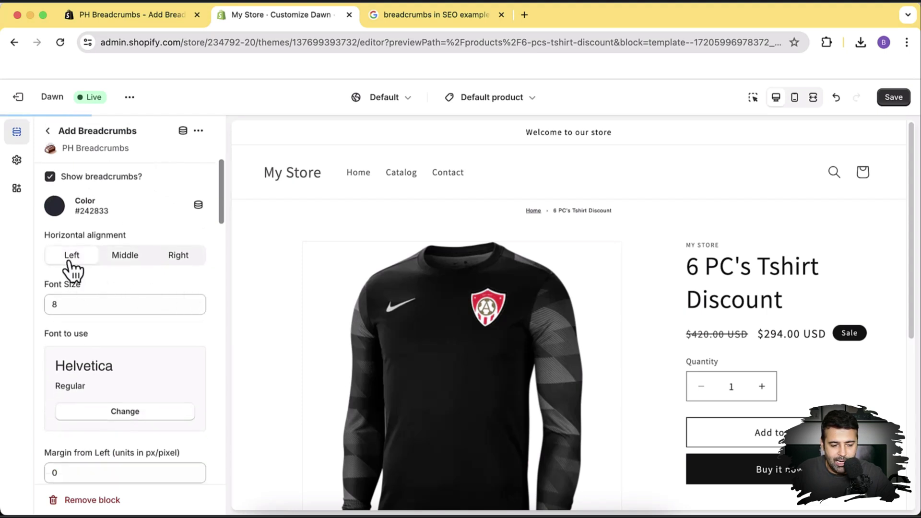
double_click(85, 303)
type("16")
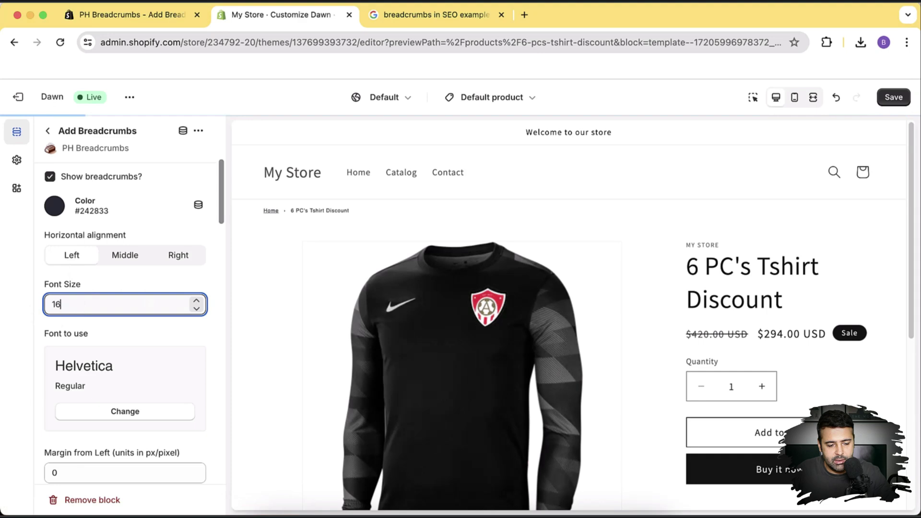
left_click(162, 288)
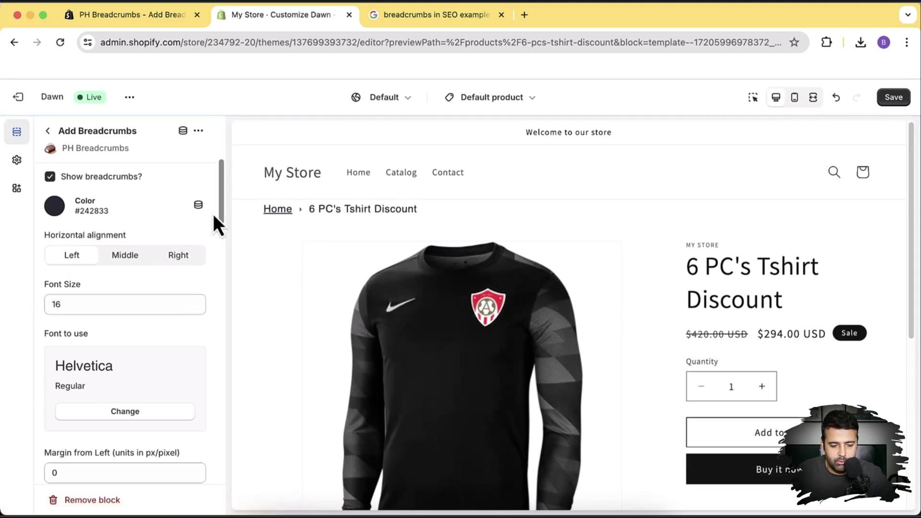
Try Abril Fatface and Alfie as the breadcrumb font.
scroll(213, 214, "down", 1)
left_click(132, 391)
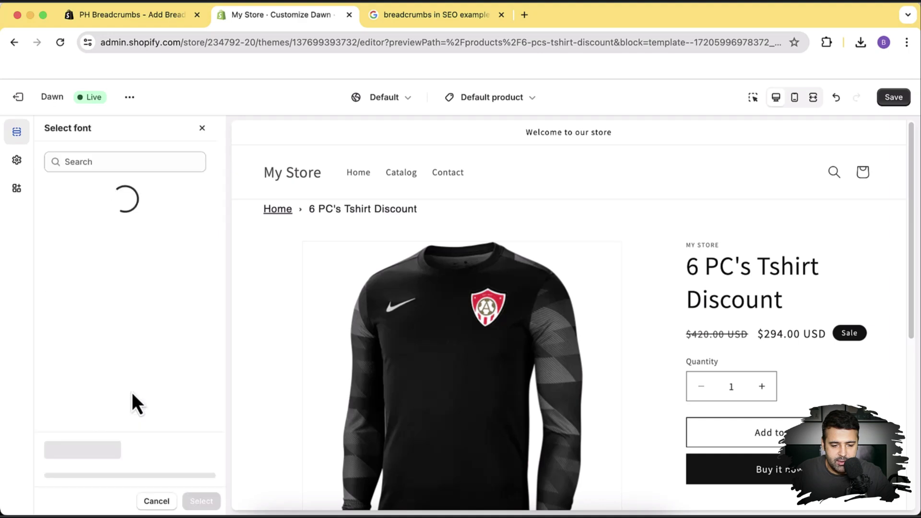
scroll(159, 260, "down", 5)
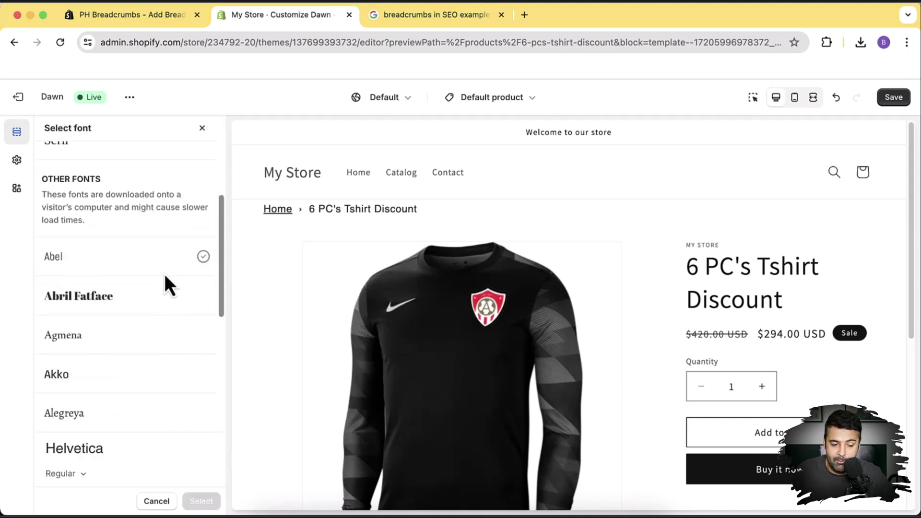
left_click(144, 296)
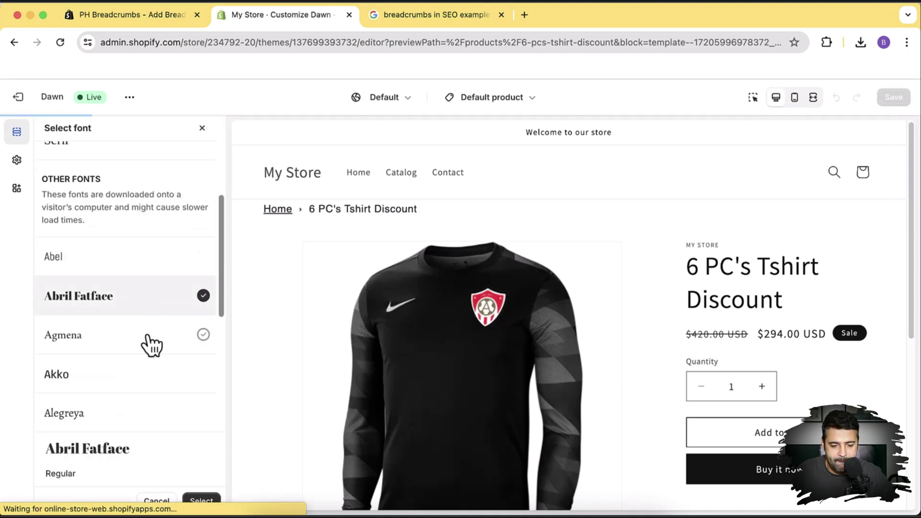
scroll(182, 379, "down", 2)
scroll(175, 336, "up", 5)
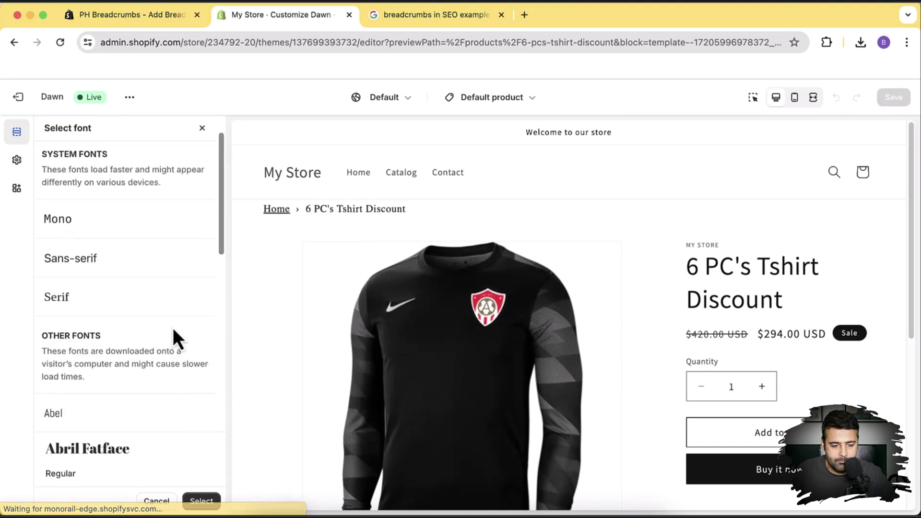
scroll(172, 327, "down", 8)
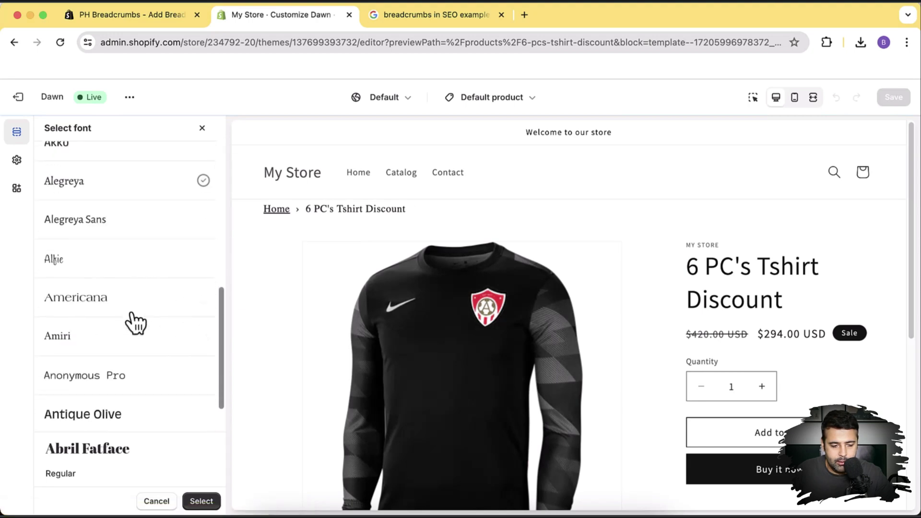
left_click(109, 270)
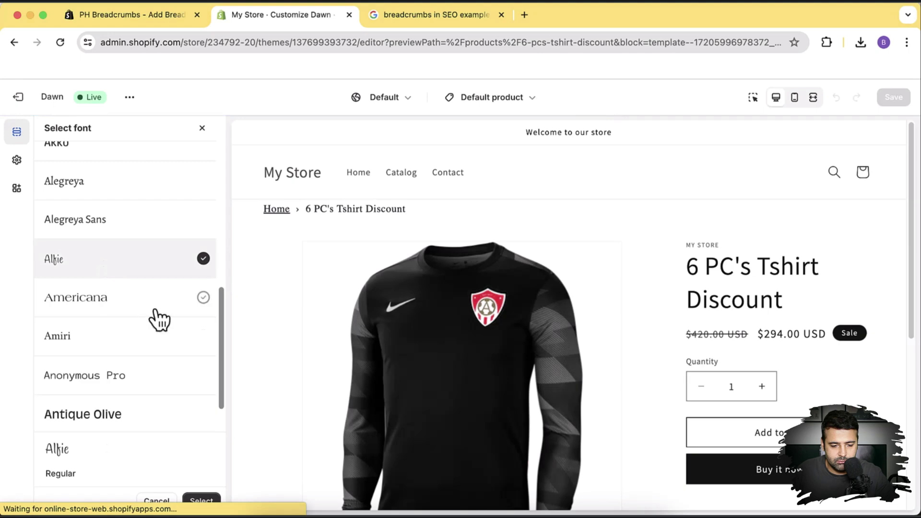
Choose the system font Sans-serif for the breadcrumbs and apply the selection.
scroll(158, 316, "up", 5)
scroll(163, 317, "up", 3)
scroll(149, 278, "down", 1)
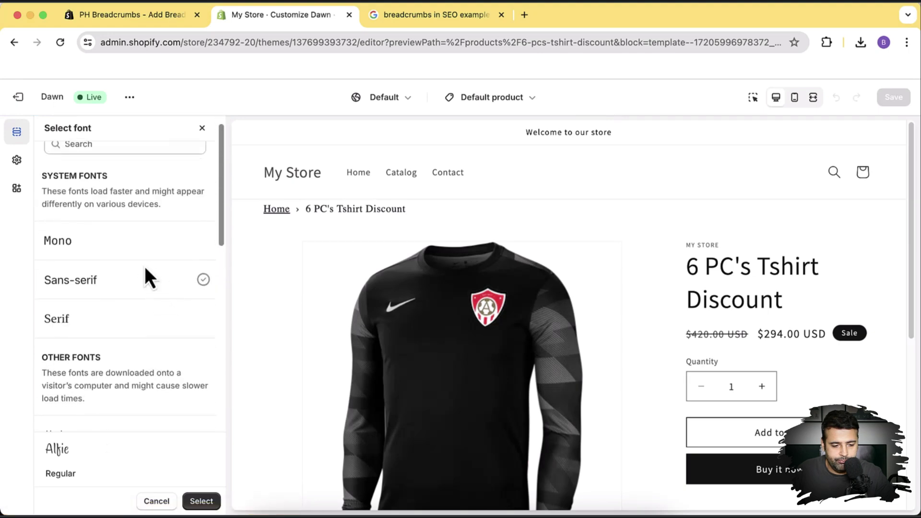
left_click(149, 281)
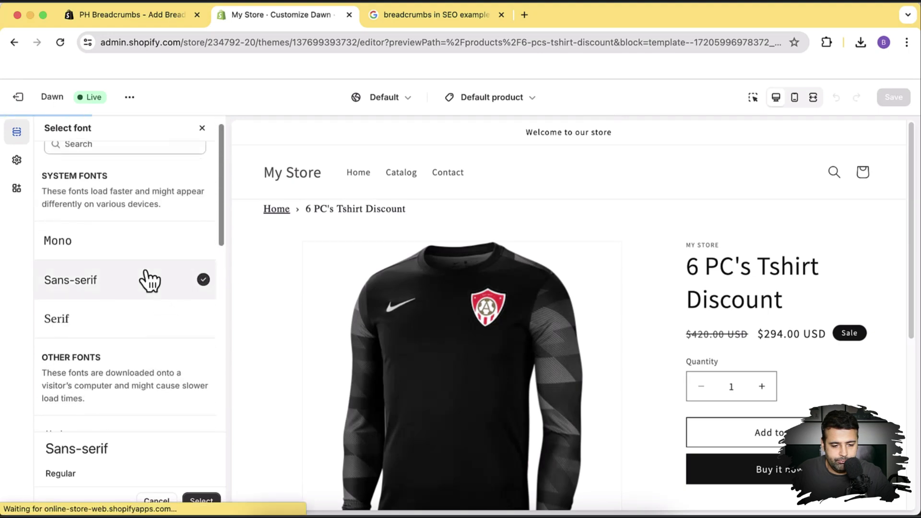
scroll(150, 281, "up", 1)
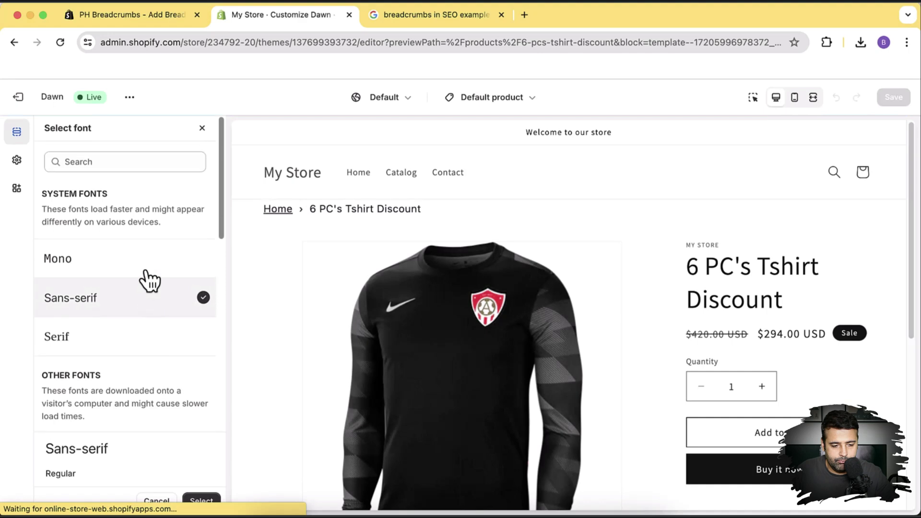
left_click(204, 501)
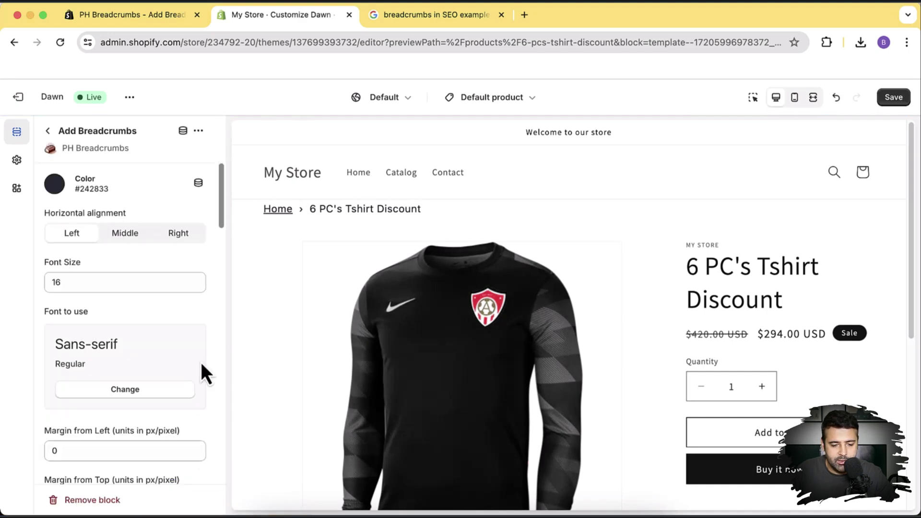
Set the breadcrumbs' margin from top to 20 px after trying 15 px.
scroll(184, 202, "down", 4)
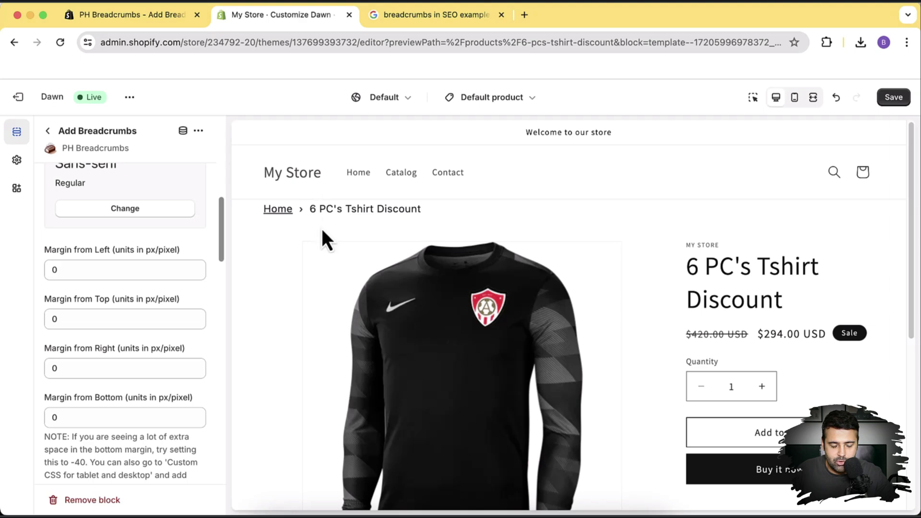
left_click(91, 319)
key("BackSpace")
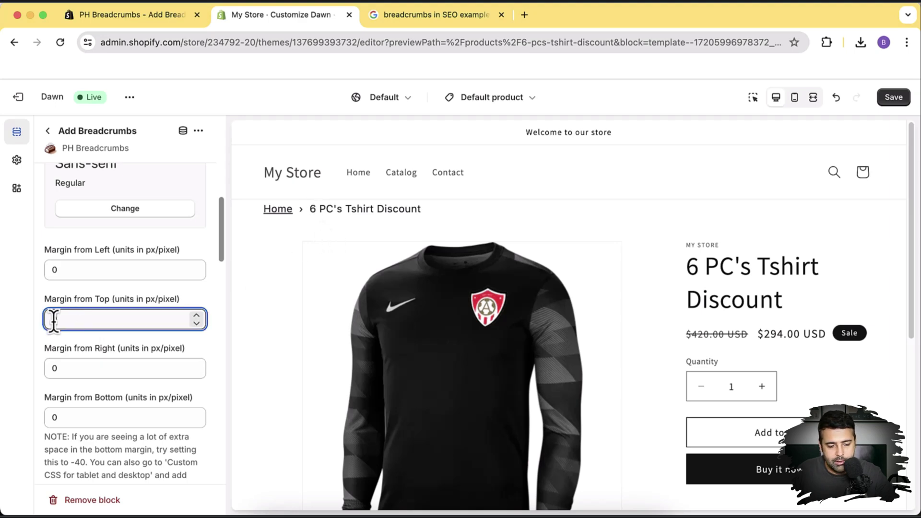
type("15")
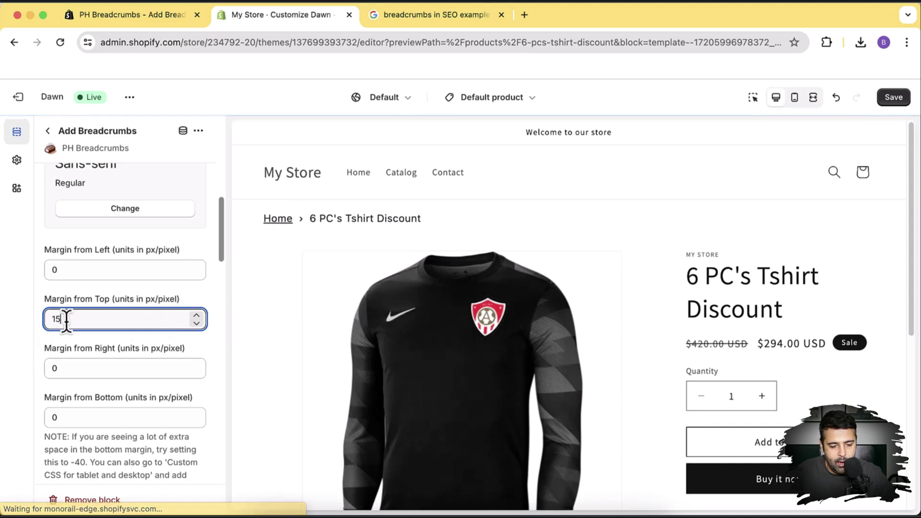
left_click_drag(66, 318, 34, 320)
type("20")
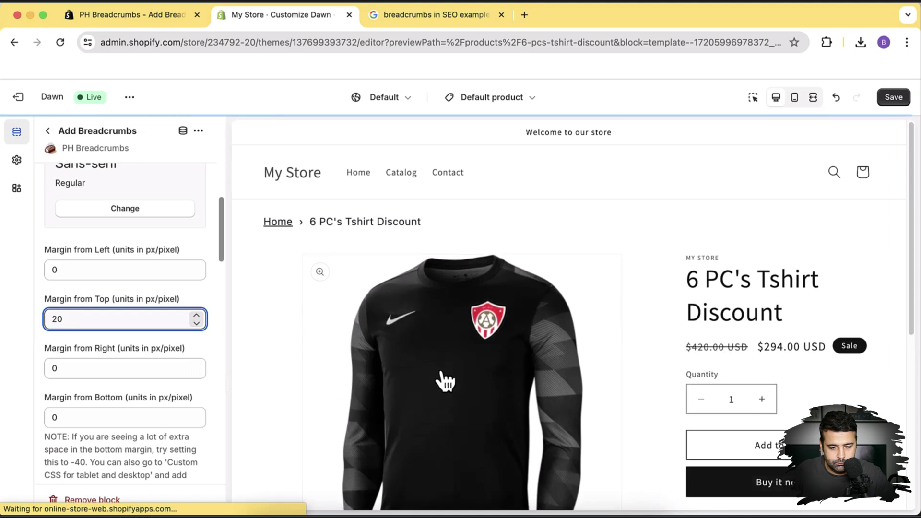
Review the breadcrumb block's right and bottom margin settings.
scroll(178, 226, "down", 5)
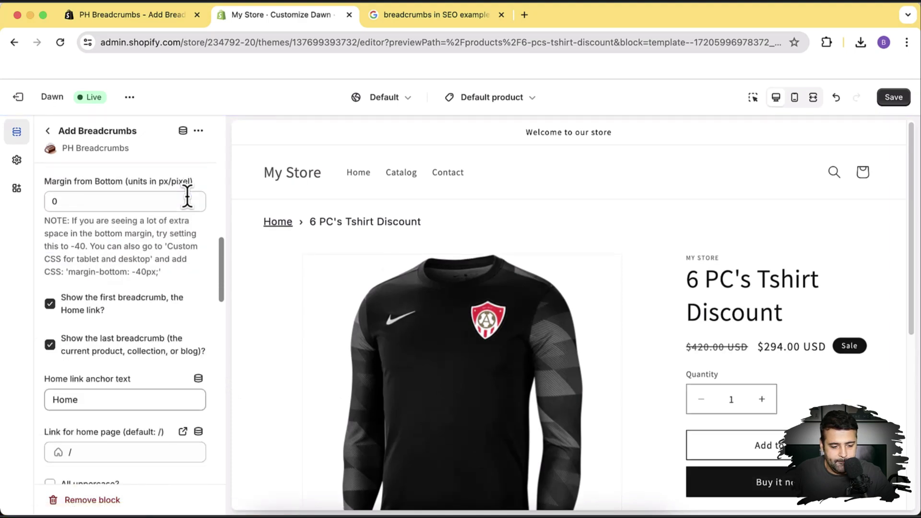
scroll(187, 211, "up", 3)
left_click_drag(99, 272, 11, 266)
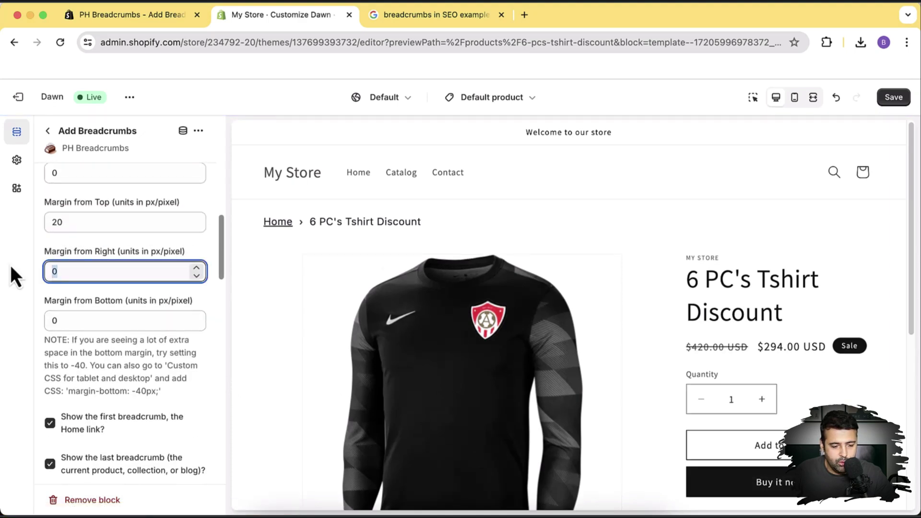
left_click_drag(92, 323, 136, 381)
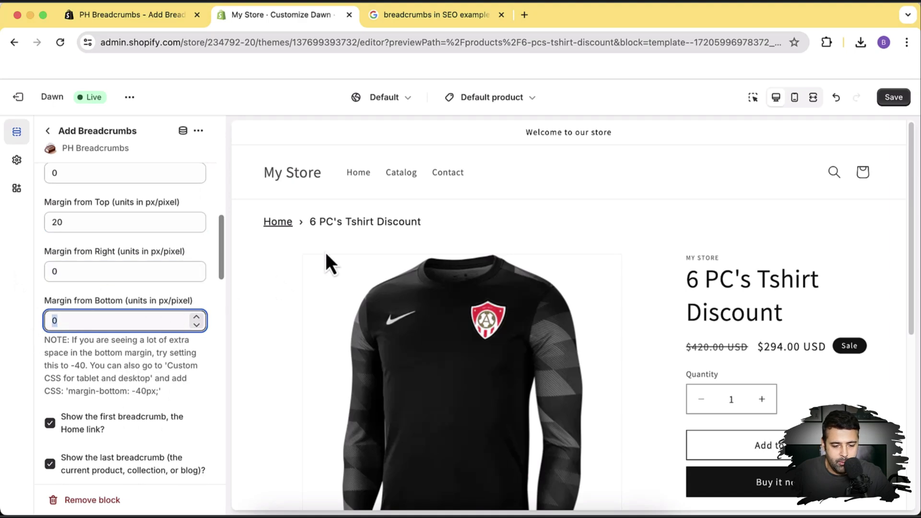
Toggle the first breadcrumb, the Home link, off and back on.
scroll(207, 243, "down", 3)
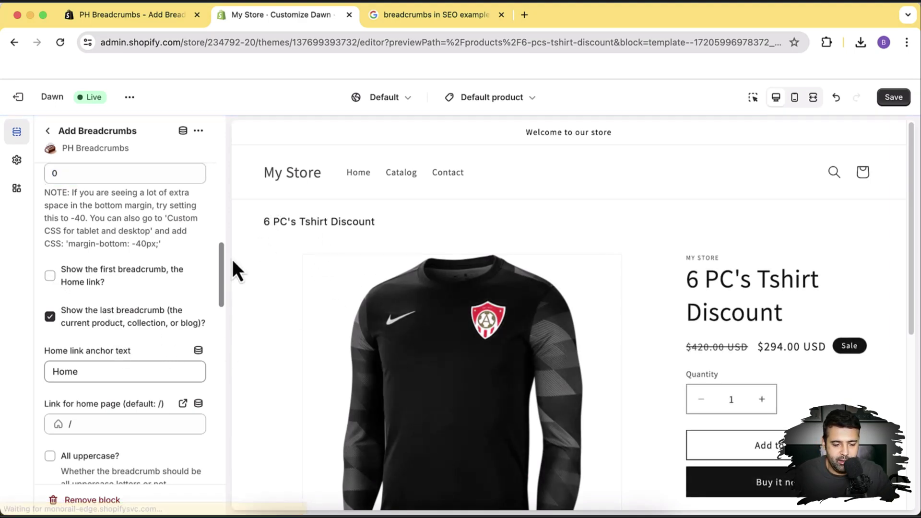
left_click(50, 278)
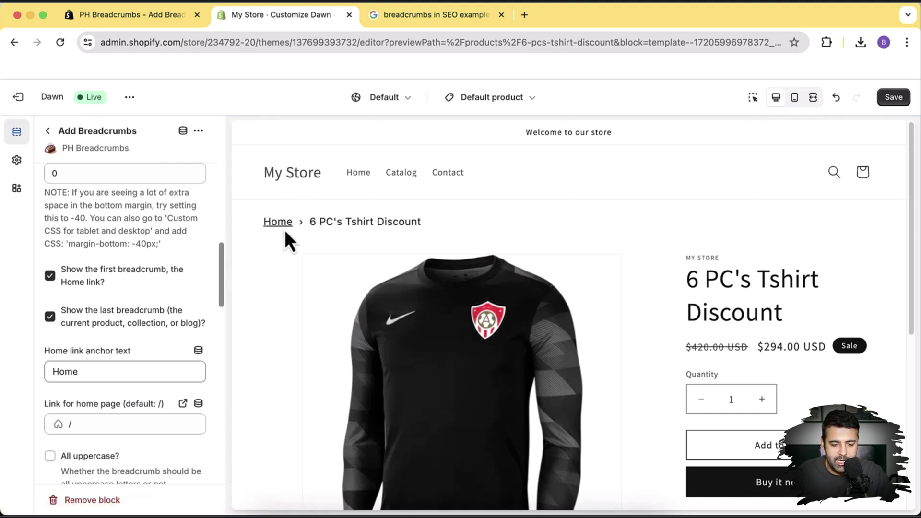
Change the breadcrumbs' Home link anchor text to "Front Page".
left_click(102, 364)
double_click(116, 374)
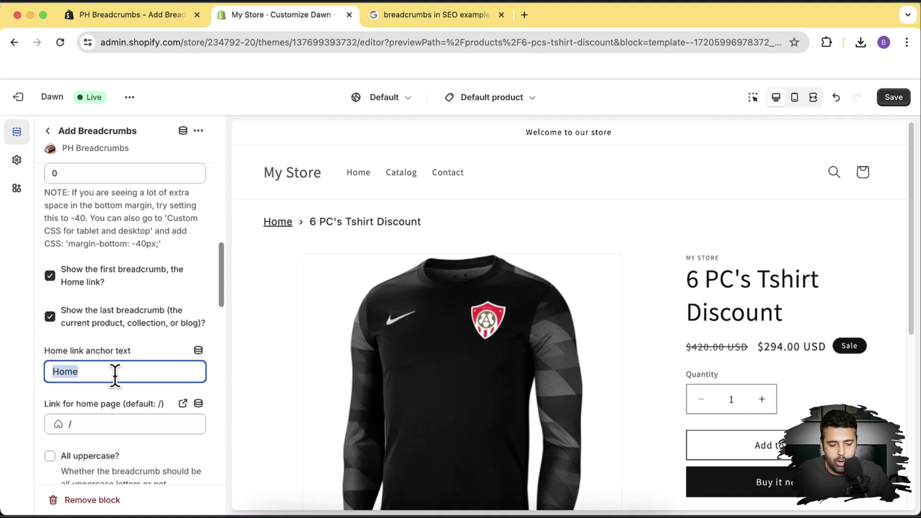
type("Front ")
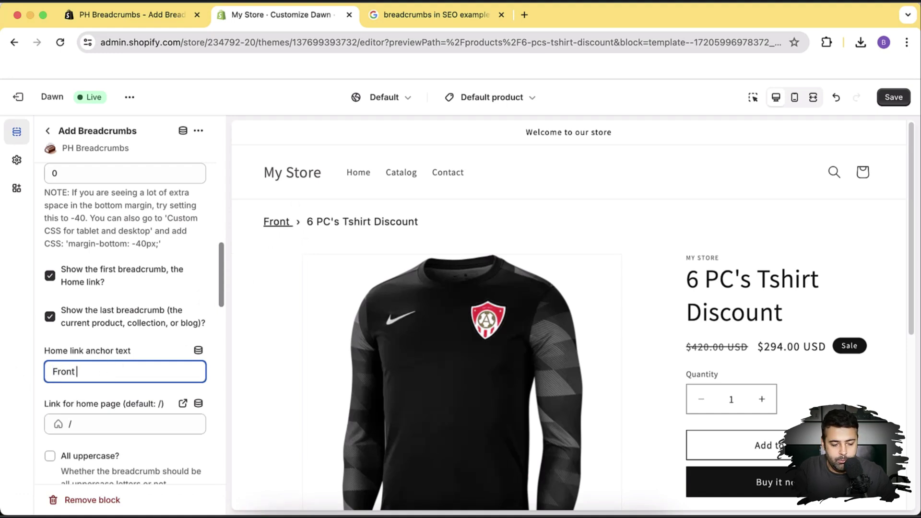
type("Page")
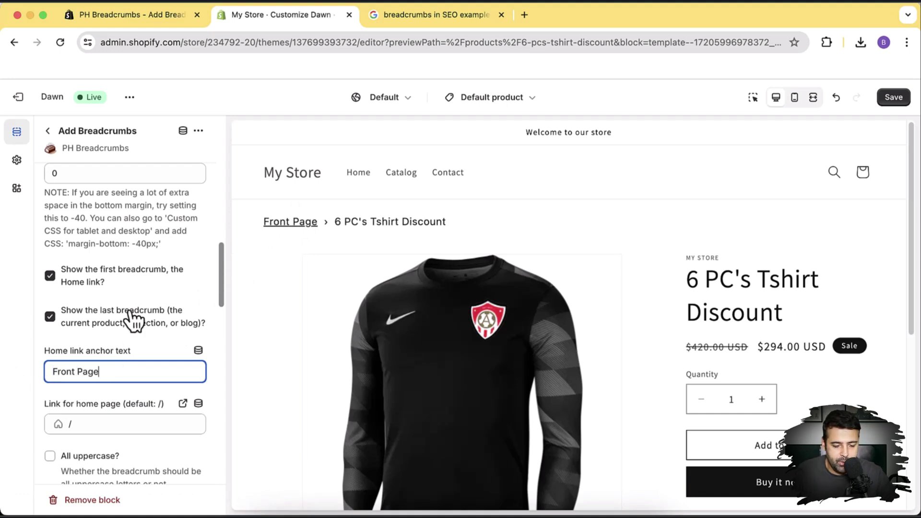
Toggle the last breadcrumb, the current product title, off and back on.
scroll(137, 307, "down", 2)
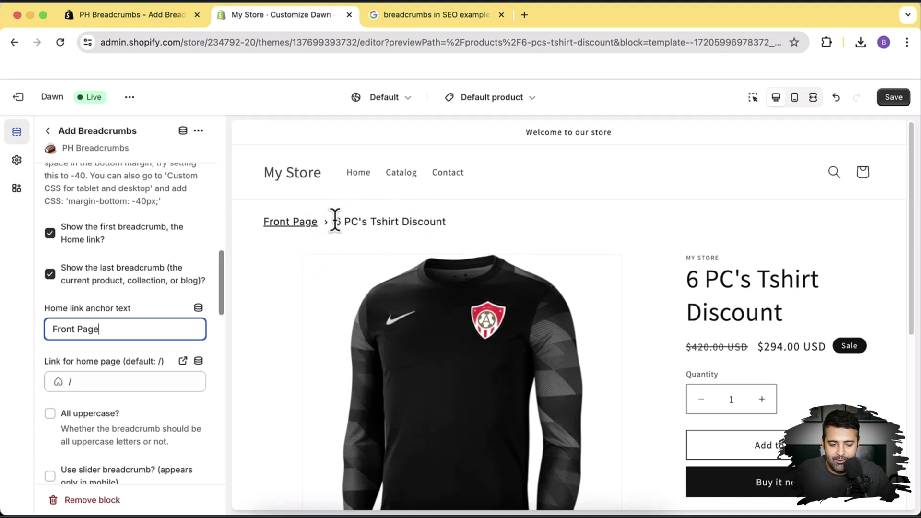
mouse_move(333, 220)
left_mouse_down()
mouse_move(436, 232)
mouse_move(337, 222)
left_mouse_up()
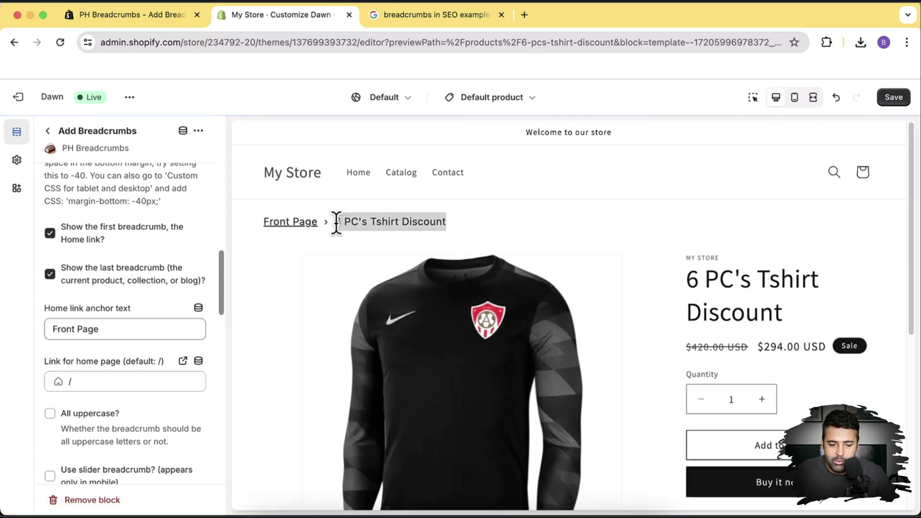
left_click(49, 277)
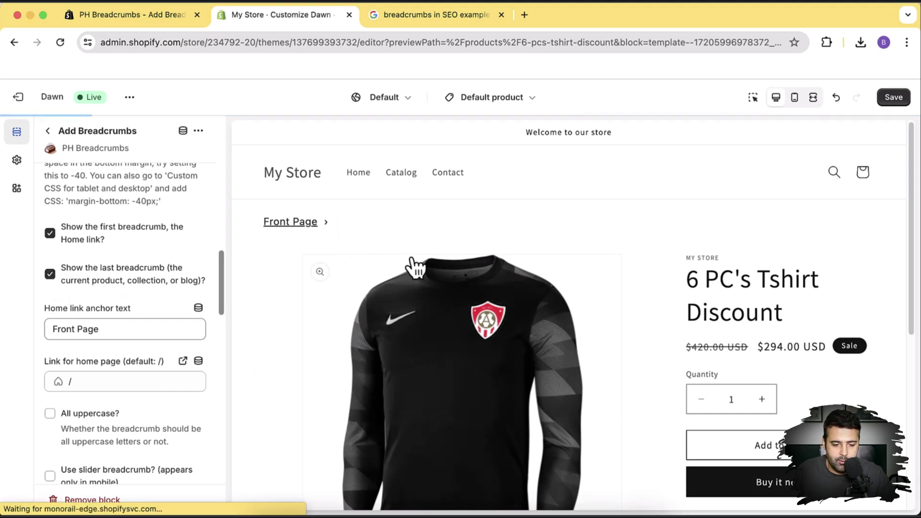
Turn on the all-uppercase option for the breadcrumb text.
scroll(193, 250, "down", 4)
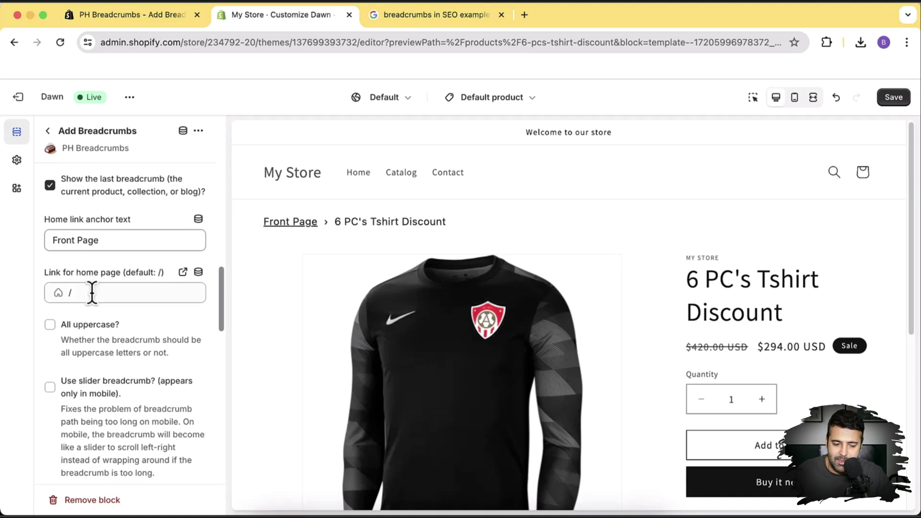
scroll(109, 269, "down", 2)
scroll(109, 268, "down", 2)
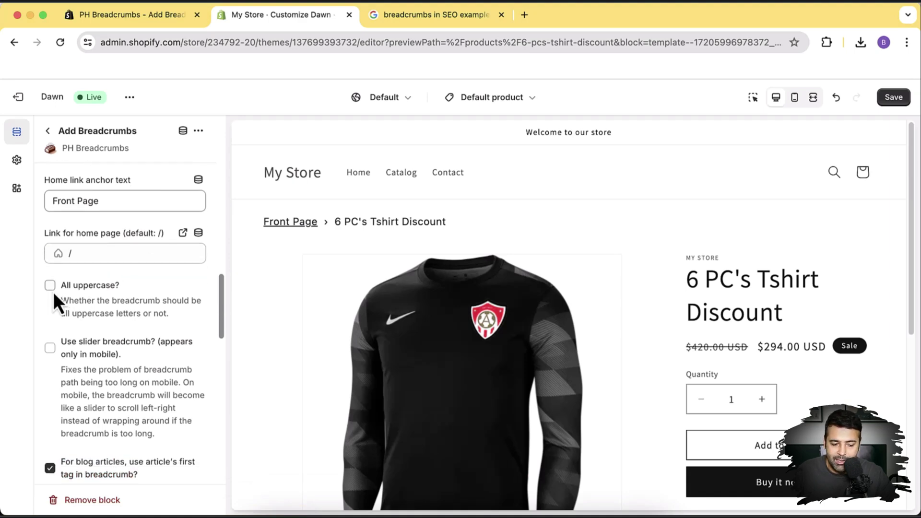
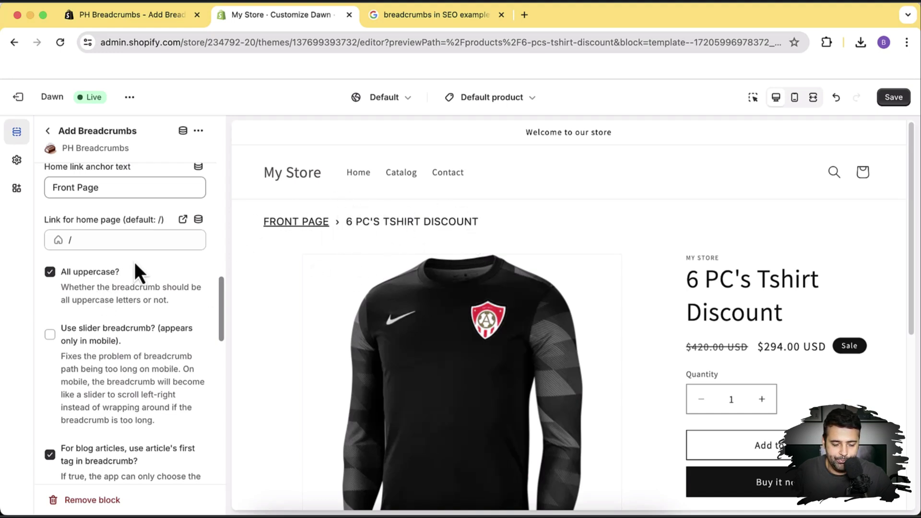
Try a slash as the breadcrumb separator inside the span tags, and undo the change.
scroll(144, 264, "down", 5)
scroll(159, 243, "down", 2)
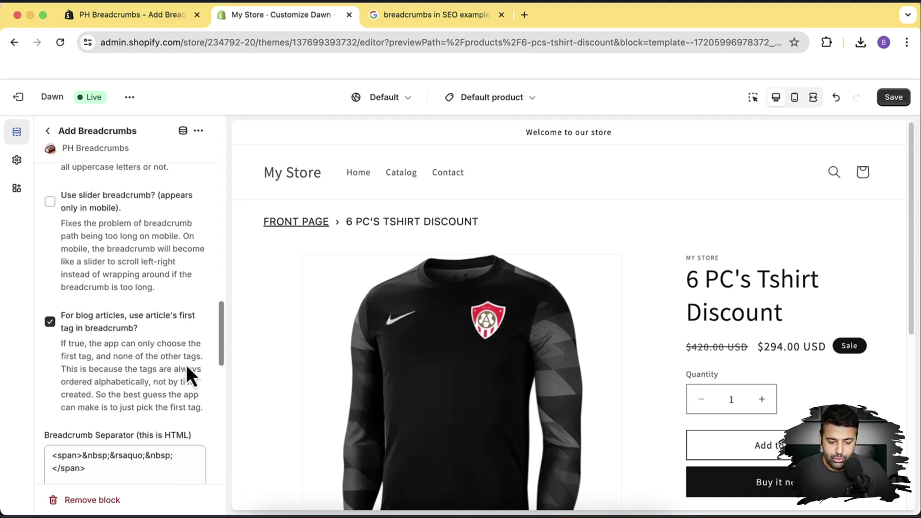
scroll(201, 340, "down", 10)
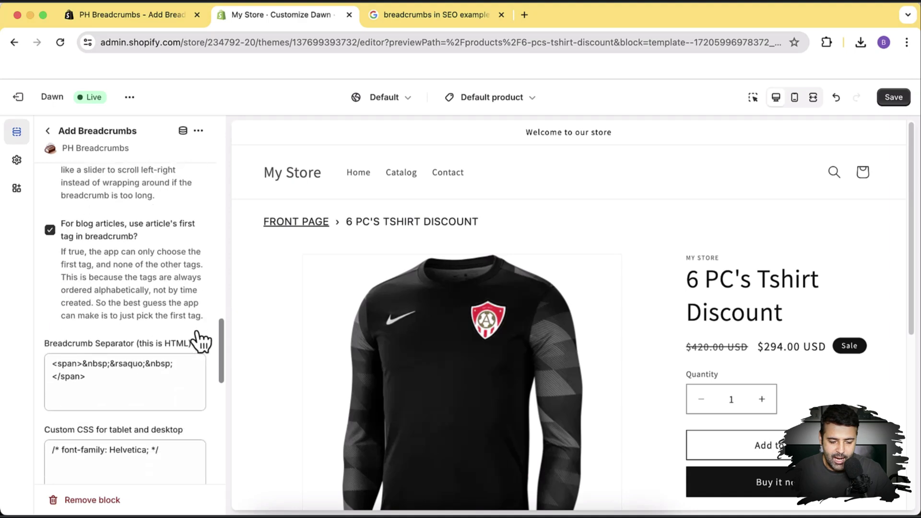
scroll(98, 230, "up", 1)
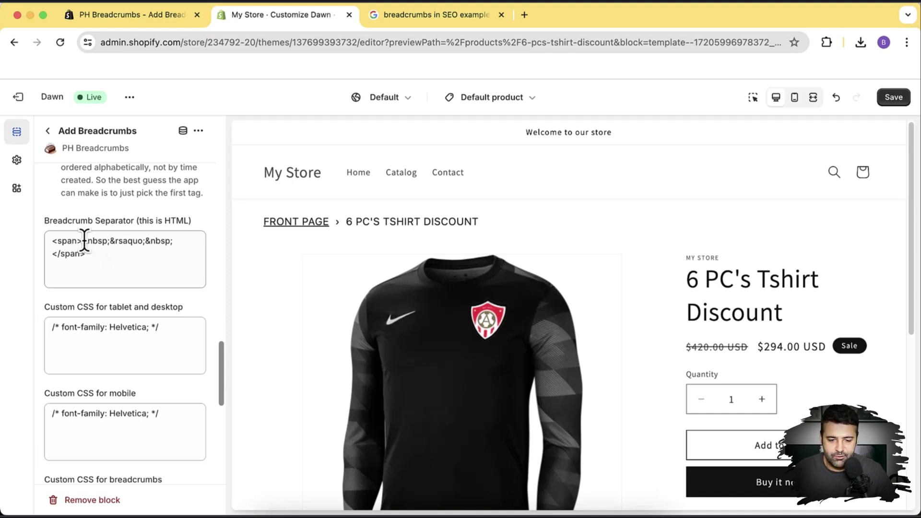
left_click_drag(83, 240, 215, 256)
type("/")
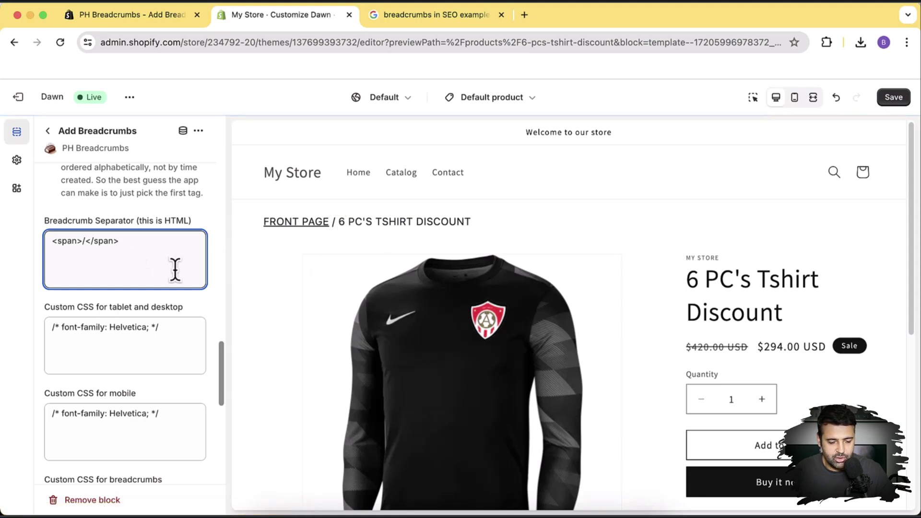
key("super+z")
Review the breadcrumb block's custom CSS fields and the comma-delimited menu handles setting.
scroll(144, 245, "down", 5)
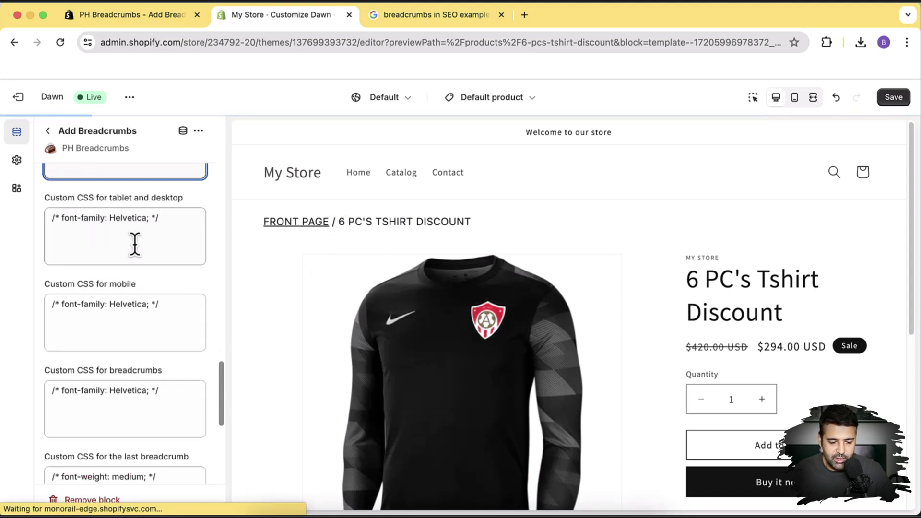
scroll(134, 266, "down", 3)
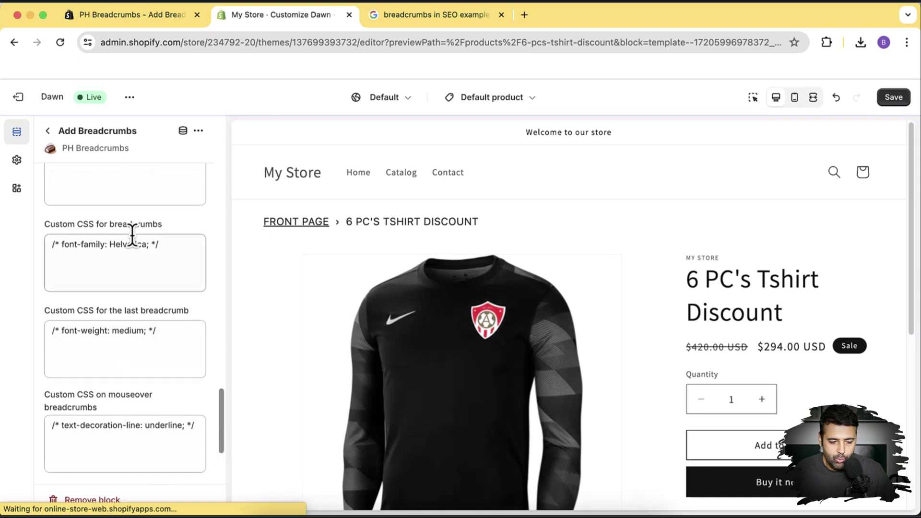
scroll(138, 221, "down", 2)
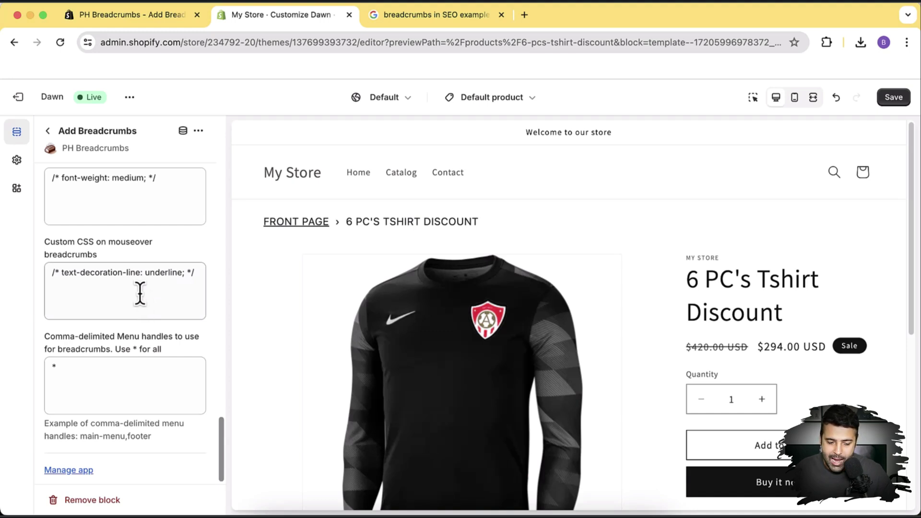
scroll(196, 226, "down", 1)
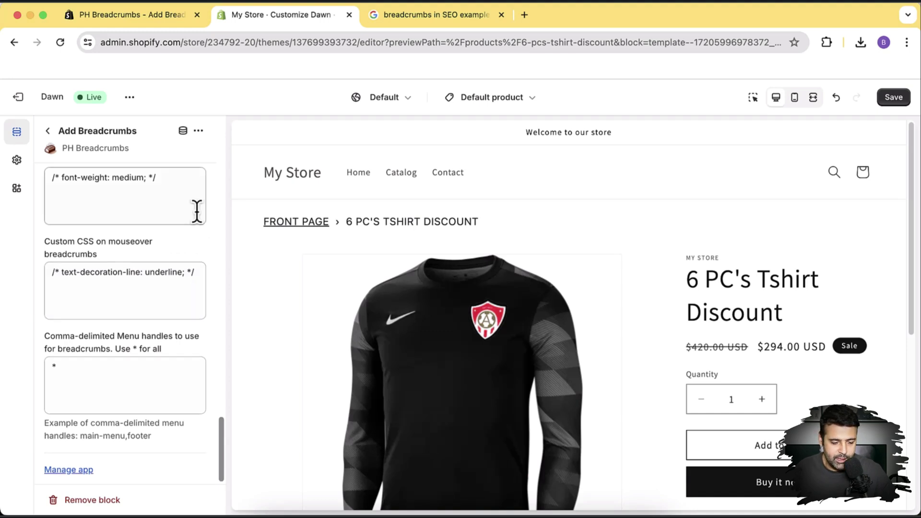
left_click_drag(53, 338, 165, 356)
left_click(161, 352)
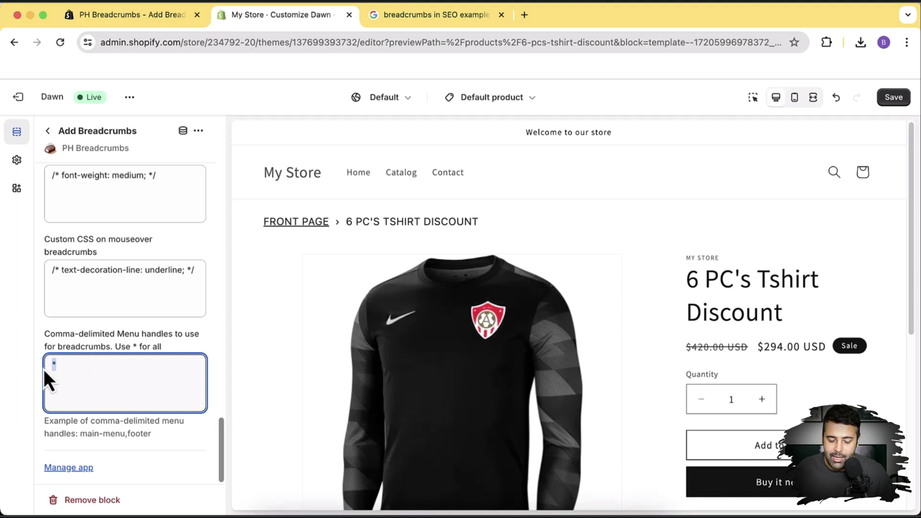
left_click_drag(44, 369, 86, 366)
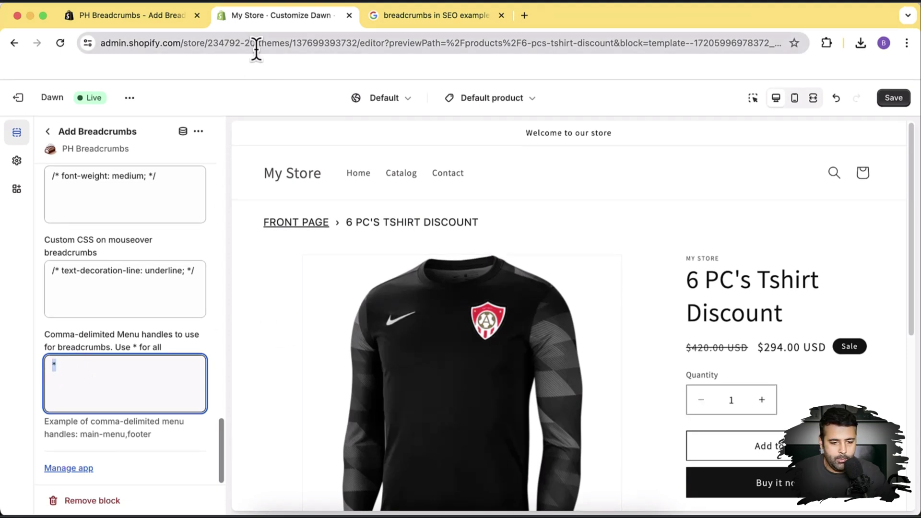
Open the store's Shopify admin home in a new browser tab, using the store address from the theme editor plus /admin.
left_click_drag(257, 50, 9, 44)
key("super+c")
left_click(524, 18)
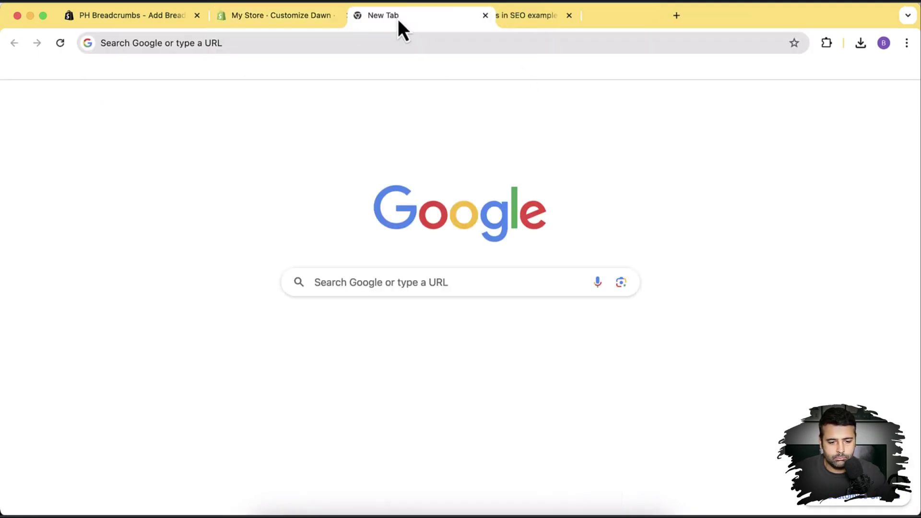
key("super+v")
type("/admin")
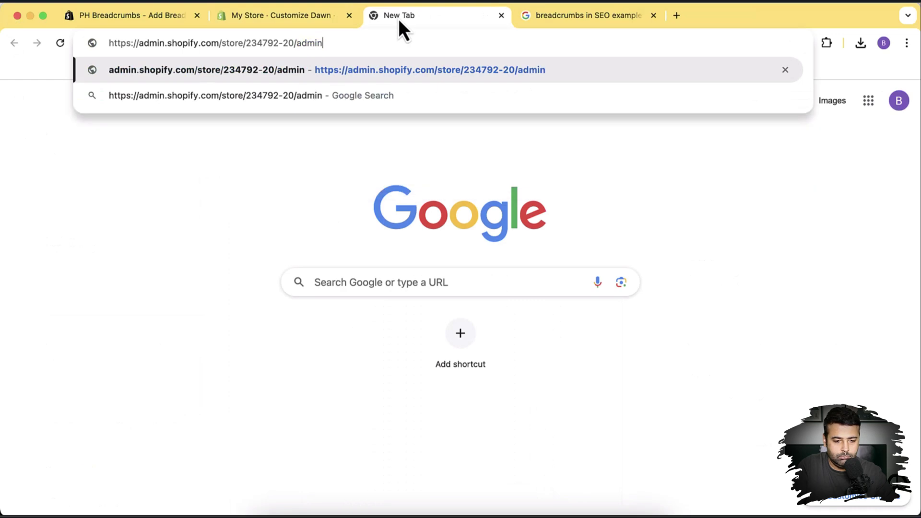
key("Return")
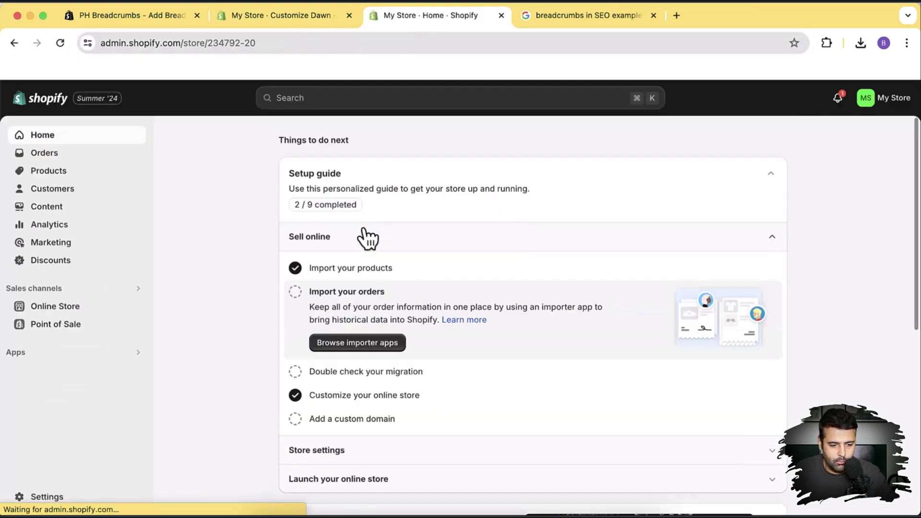
Examine the store's collections list and compare it with the breadcrumb trail in the theme editor preview.
left_click(66, 172)
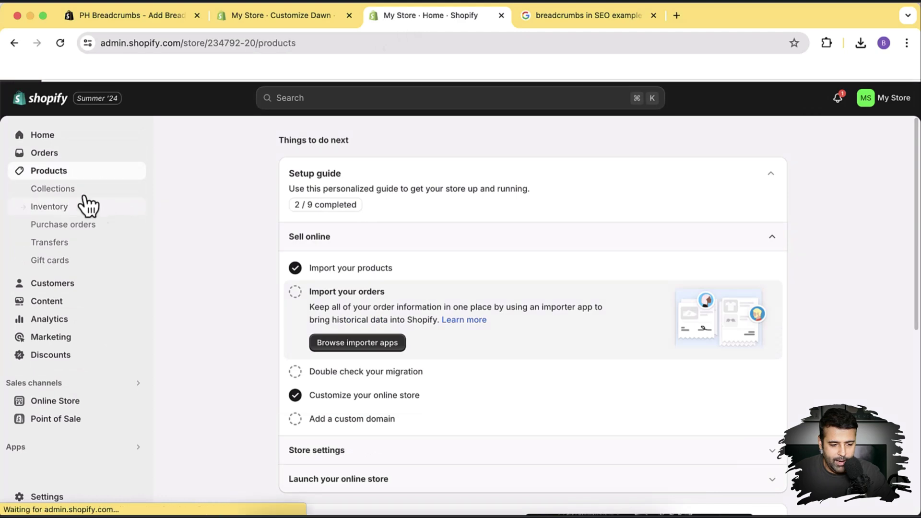
left_click(82, 189)
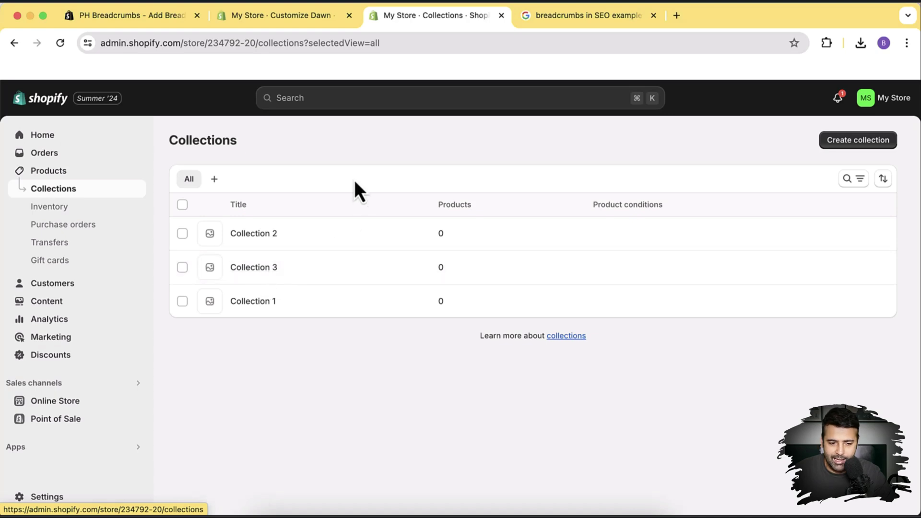
left_click(295, 20)
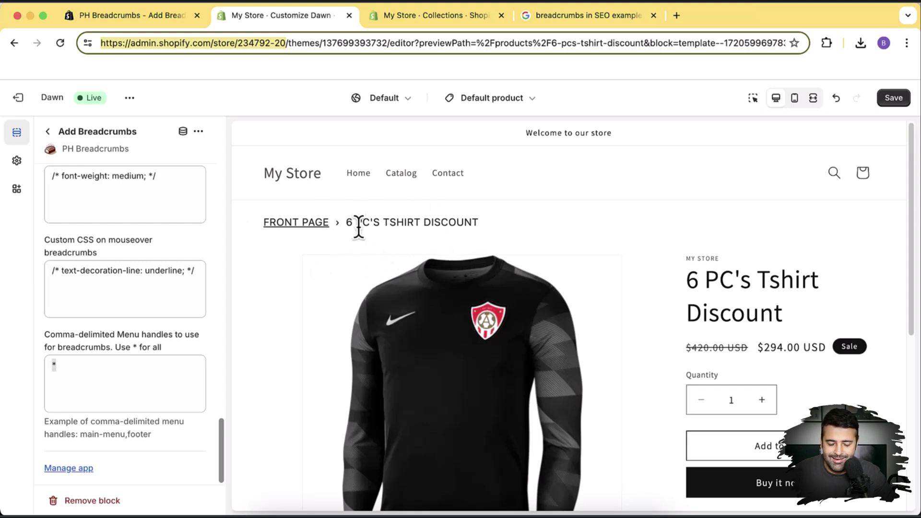
left_click(435, 19)
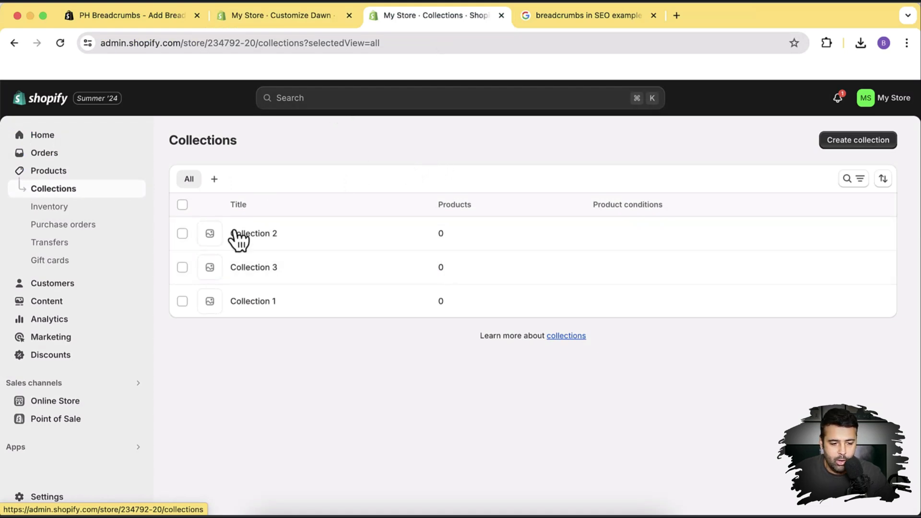
left_click(278, 15)
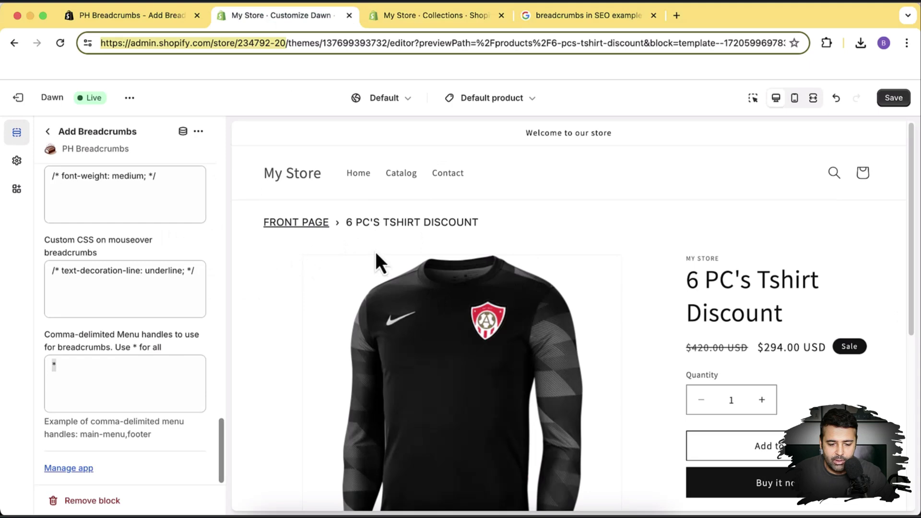
left_click(387, 18)
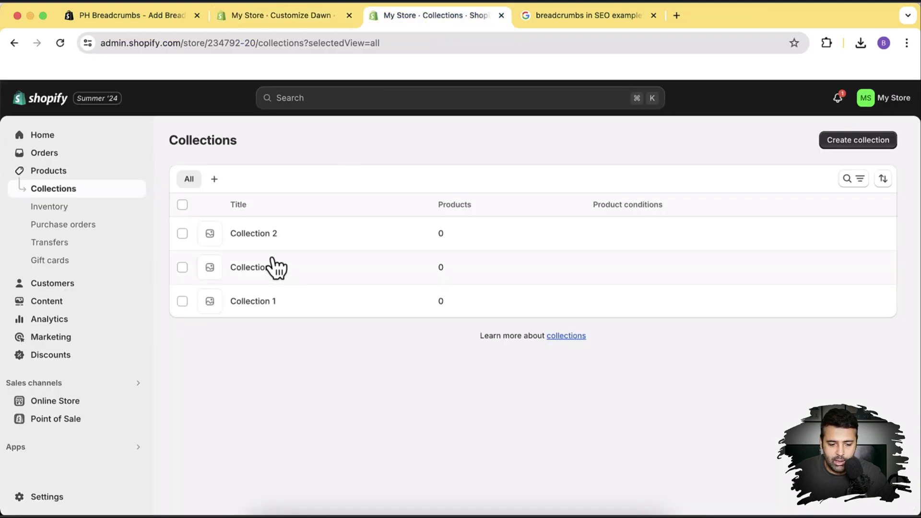
Find the previewed product in the store's product list and open "6 PC's Tshirt Discount" for editing.
left_click(68, 172)
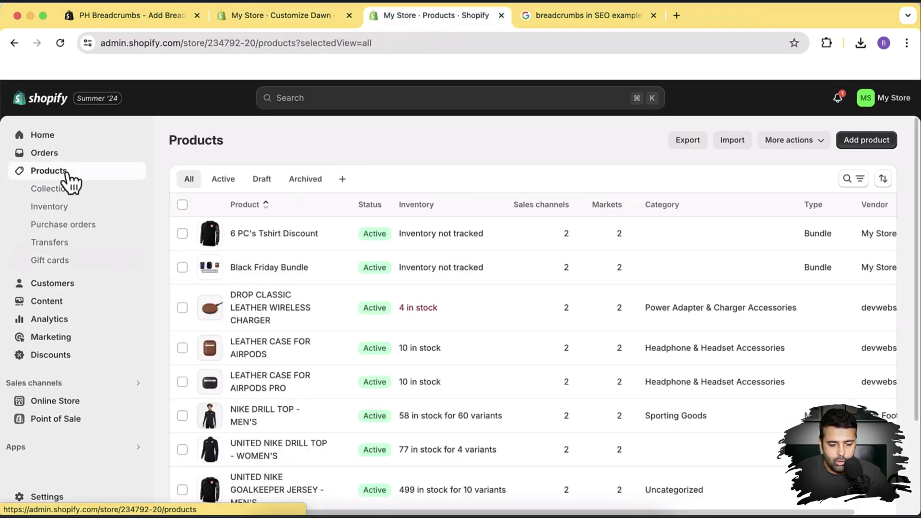
left_click(300, 19)
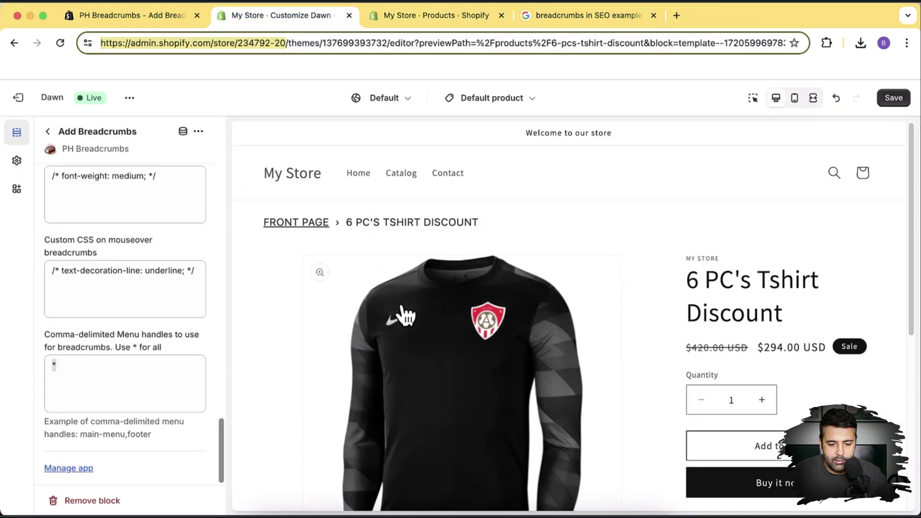
left_click(414, 22)
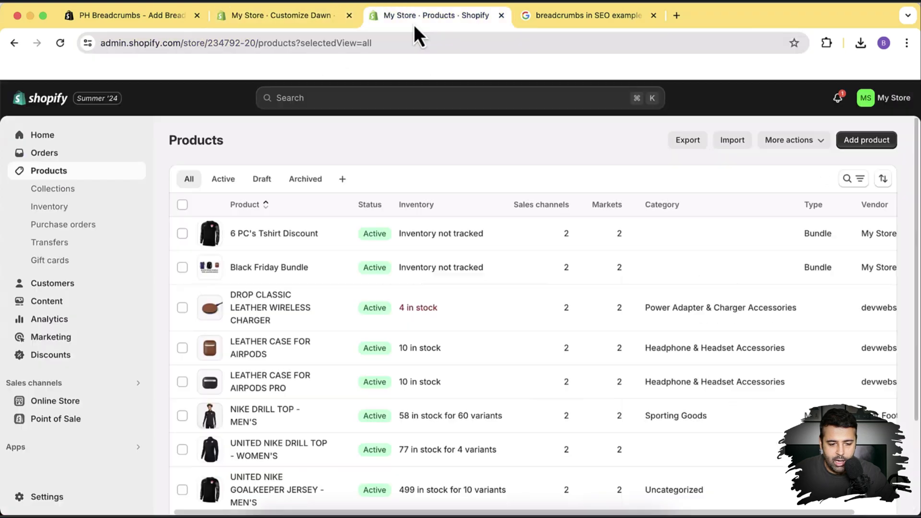
left_click(294, 240)
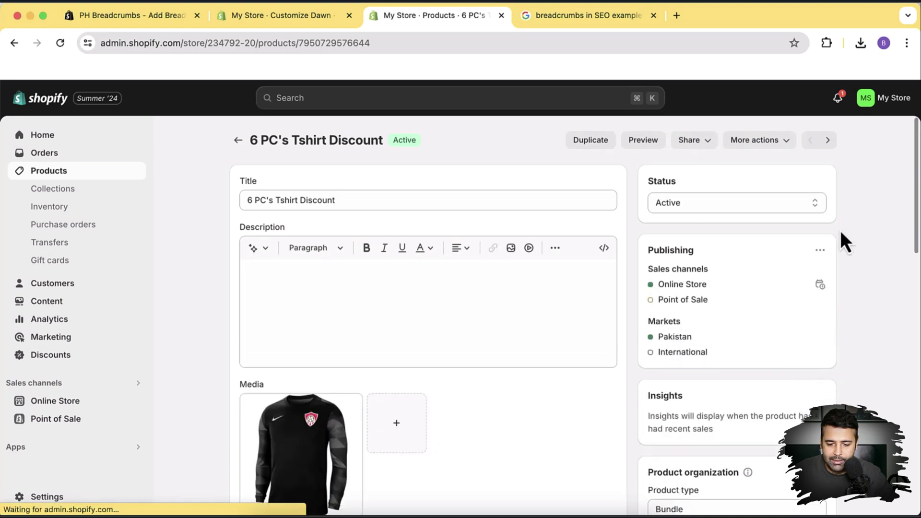
Add the 6 PC's Tshirt Discount product to Collection 1, Collection 2 and Collection 3.
scroll(841, 214, "down", 6)
scroll(841, 214, "down", 2)
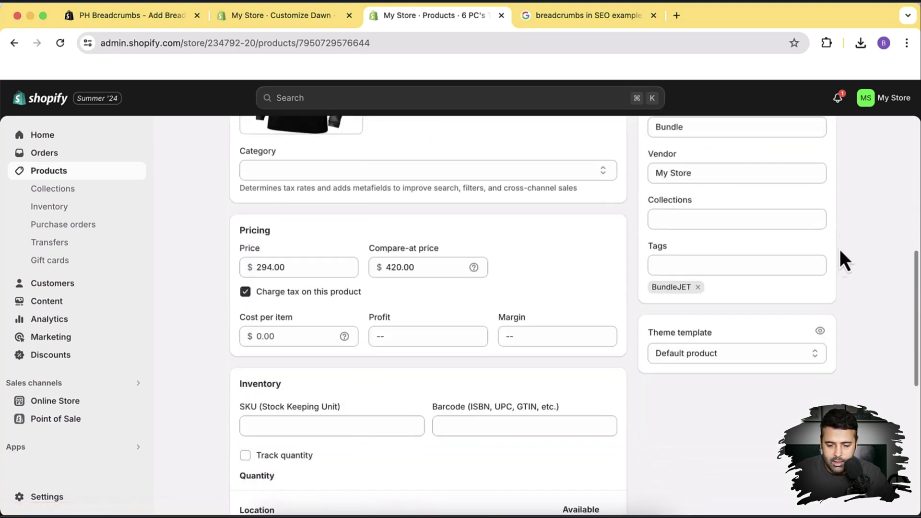
left_click(707, 221)
left_click(664, 249)
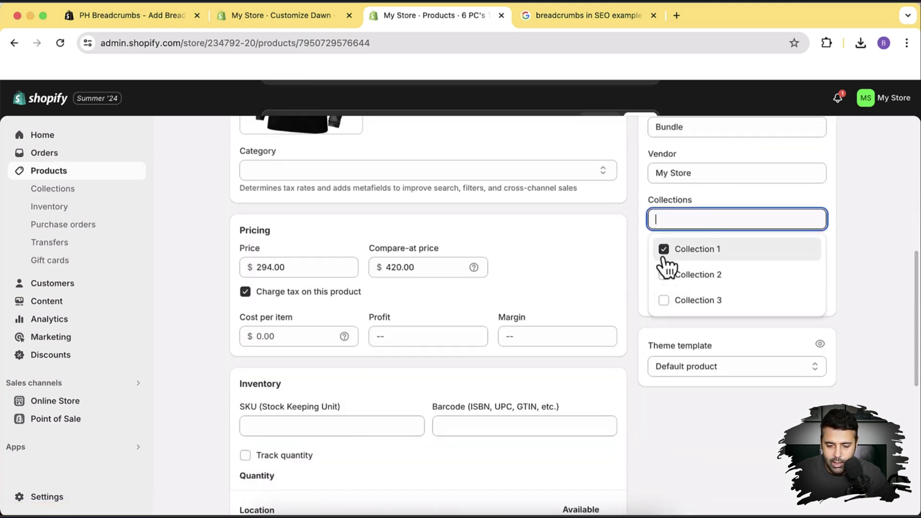
left_click(664, 275)
left_click(664, 300)
left_click(878, 294)
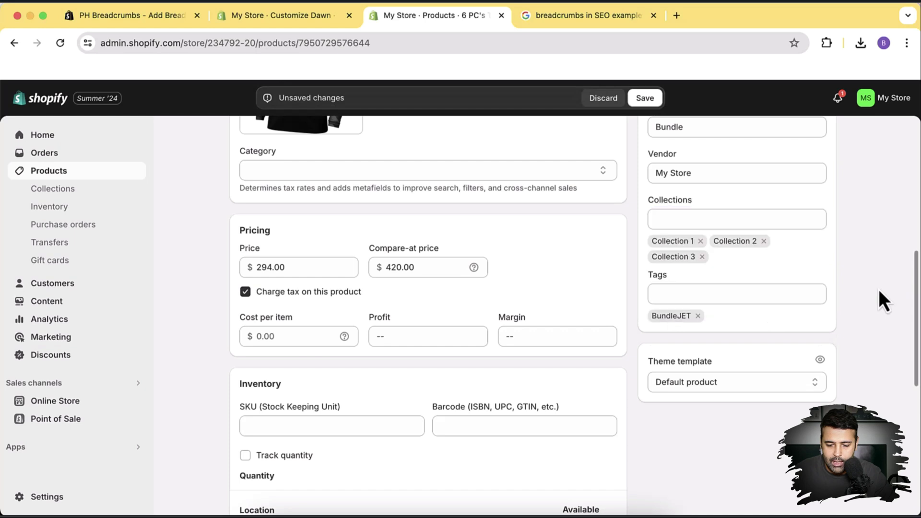
Save the product's collection assignments and save the breadcrumb block's changes in the theme editor.
left_click(648, 101)
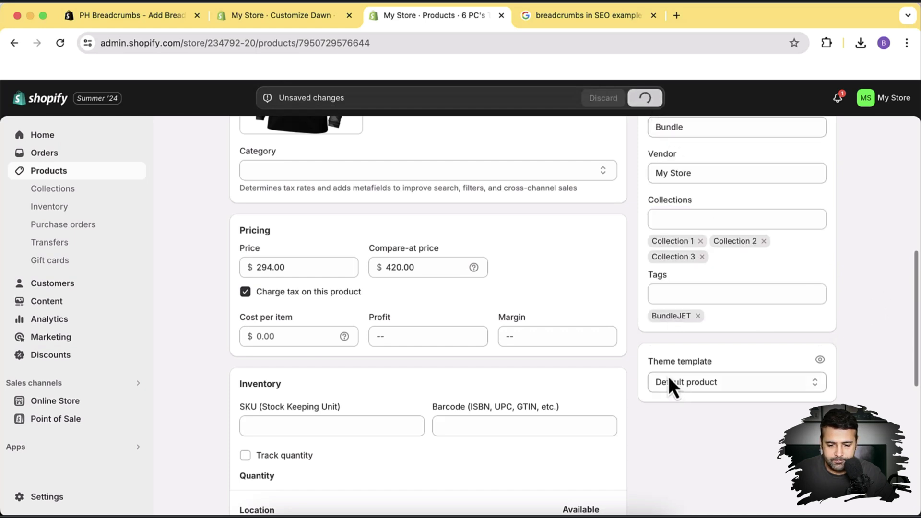
left_click(294, 20)
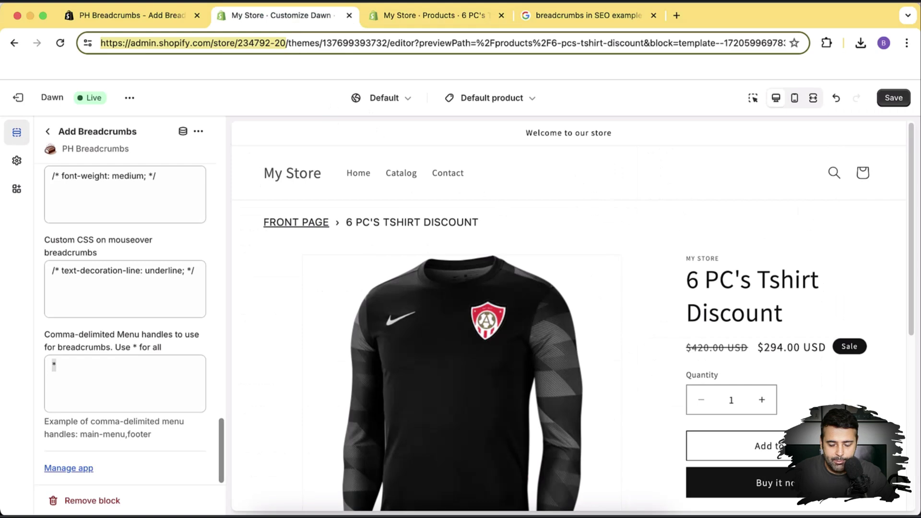
left_click(894, 98)
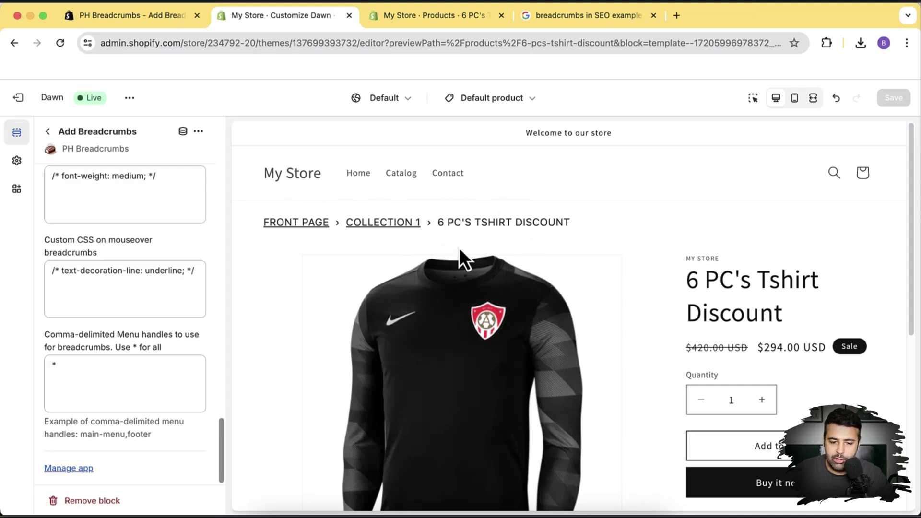
Open the Online Store in a new browser tab from the product's admin page and go to its Navigation page.
left_click(435, 21)
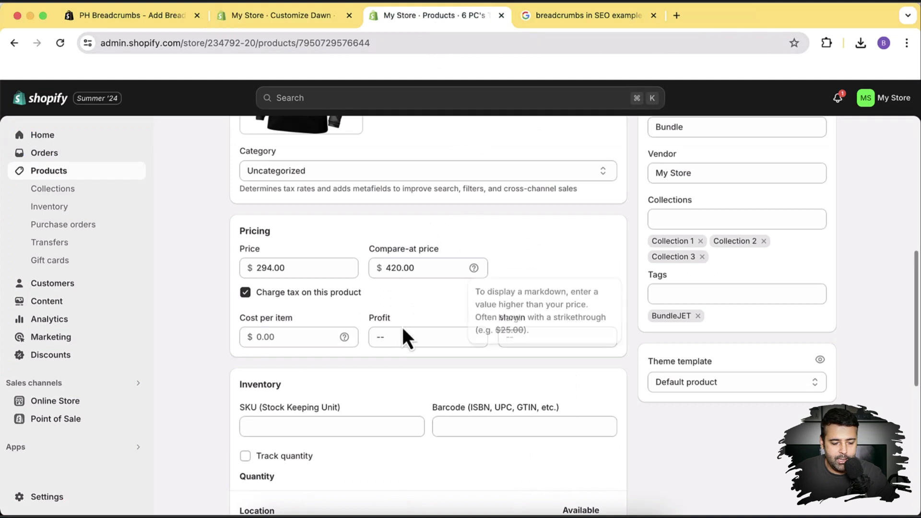
right_click(98, 410)
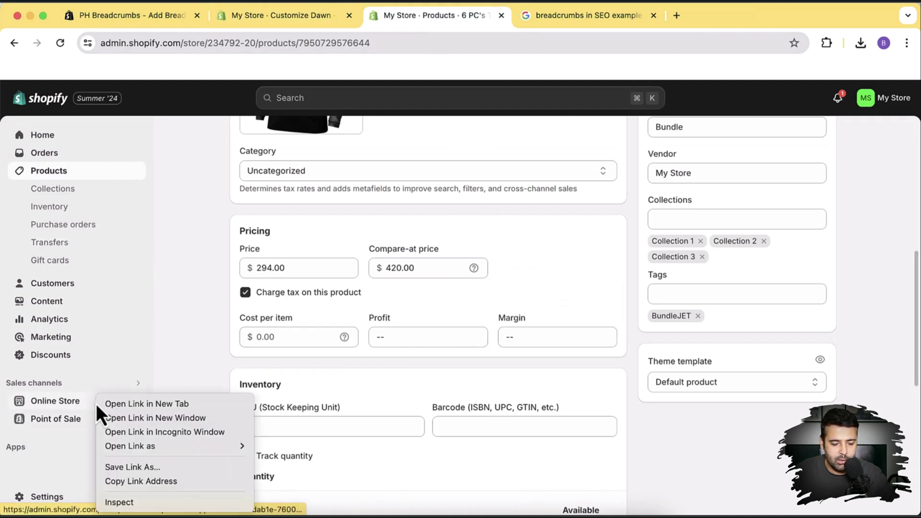
left_click(120, 404)
left_click(524, 24)
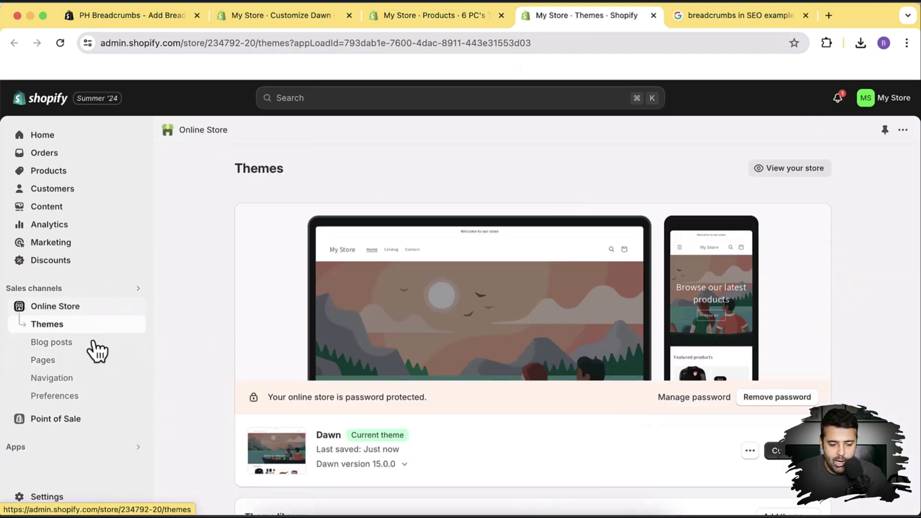
left_click(72, 379)
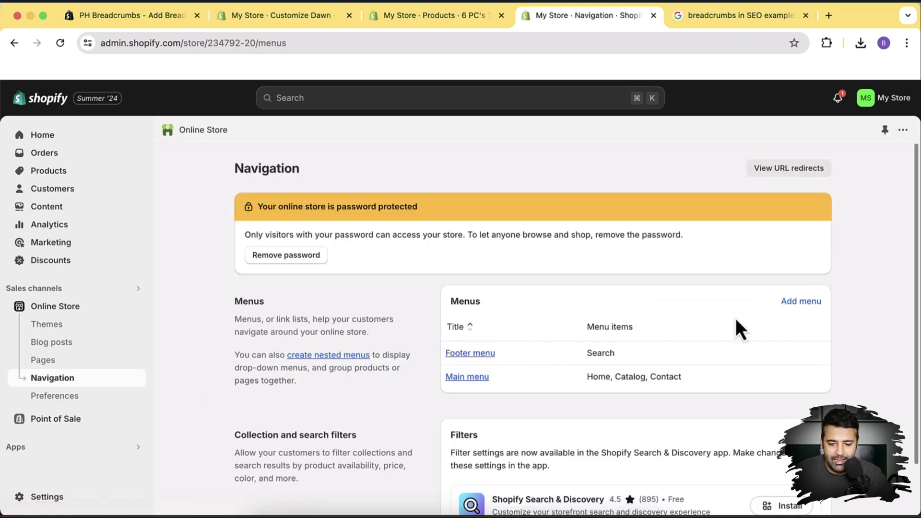
Start a new navigation menu titled new-breadcrumbs.
left_click(810, 302)
left_click(334, 230)
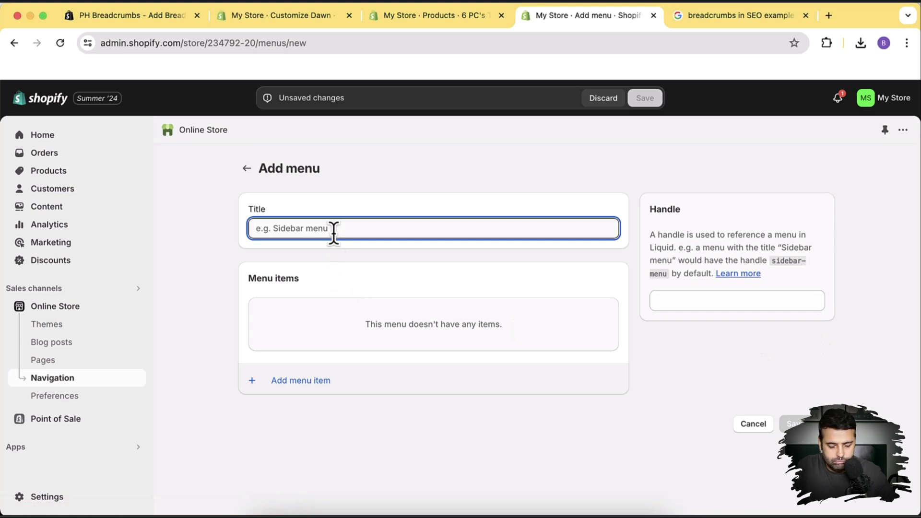
type("new-br")
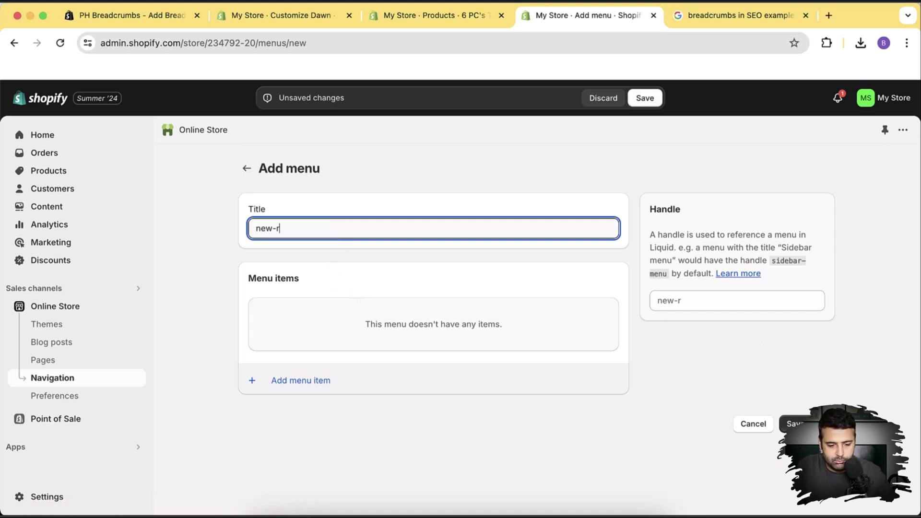
key("BackSpace")
type("breadcrum")
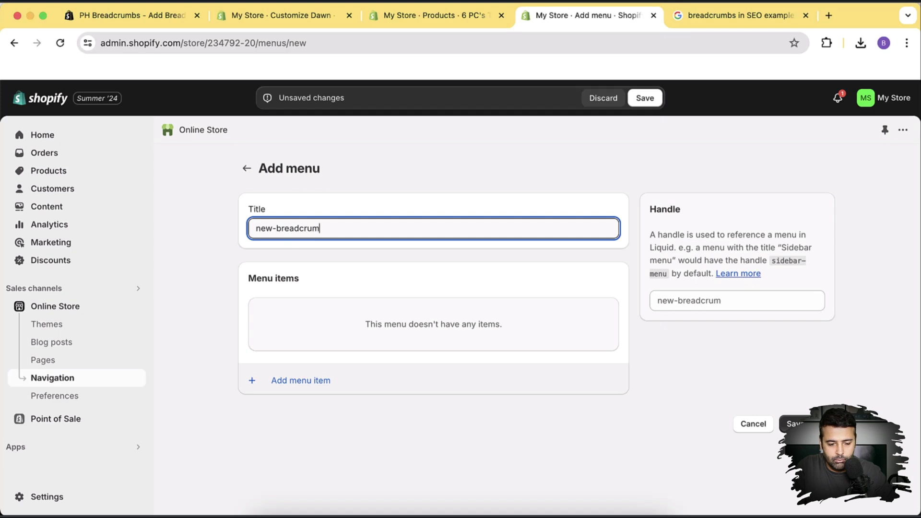
type("bs")
key("BackSpace")
type("bs")
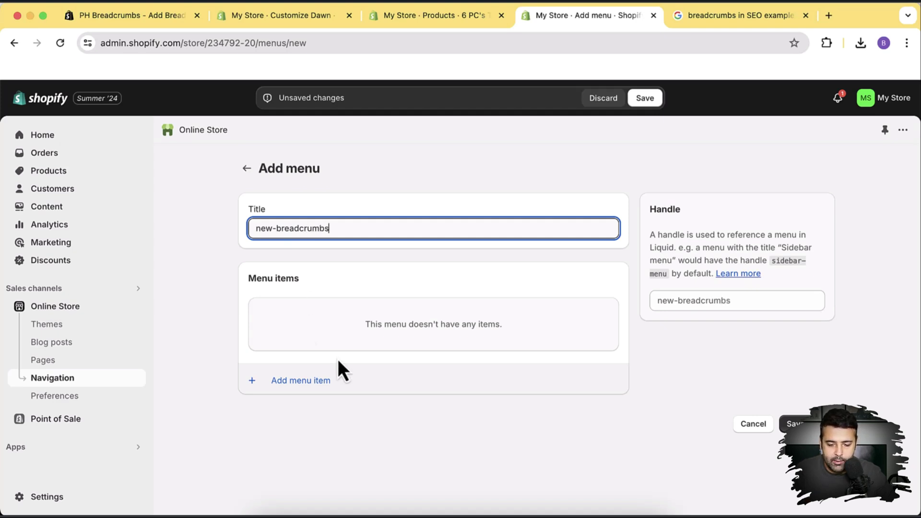
Add a menu item named Collection 1 to the new-breadcrumbs menu, linked to the Collection 1 collection.
left_click(305, 387)
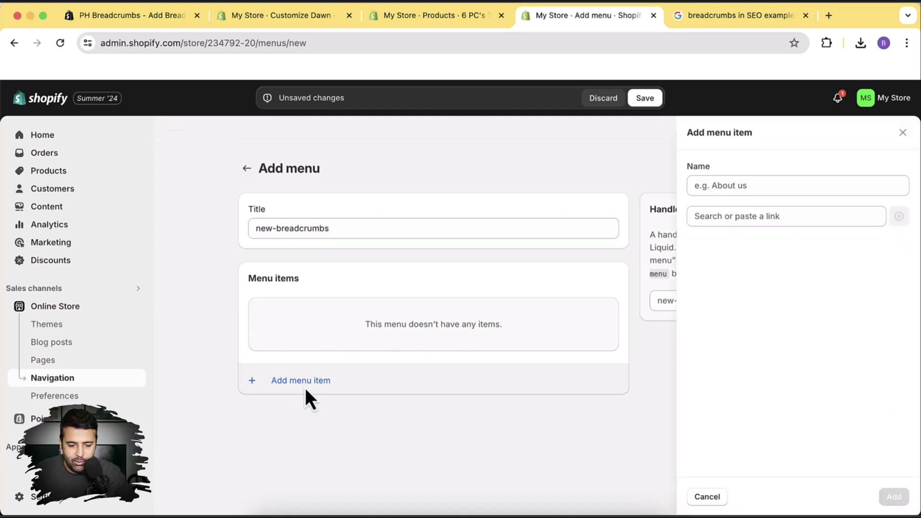
type("Collection 1")
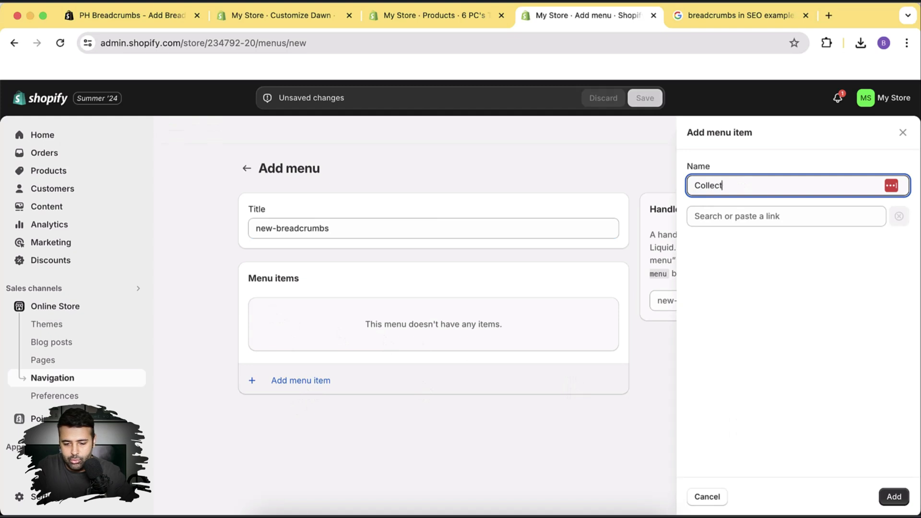
left_click(743, 215)
left_click(754, 288)
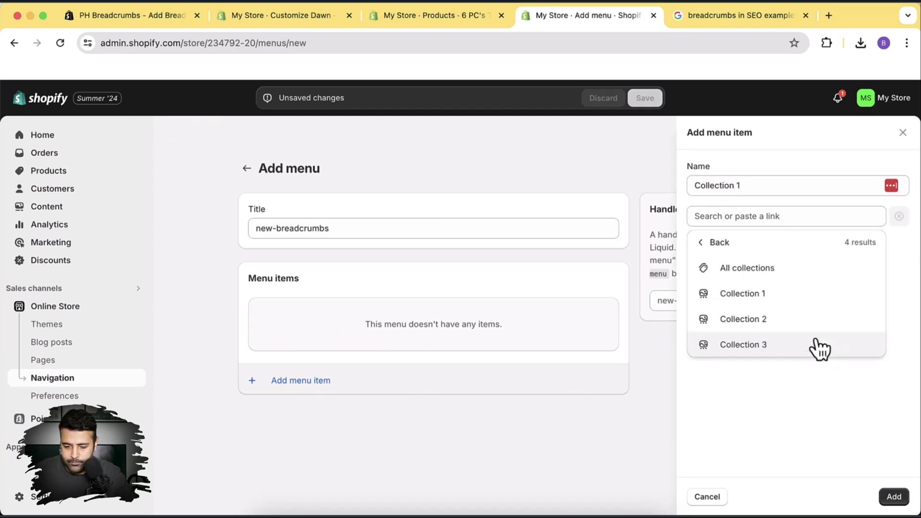
left_click(741, 309)
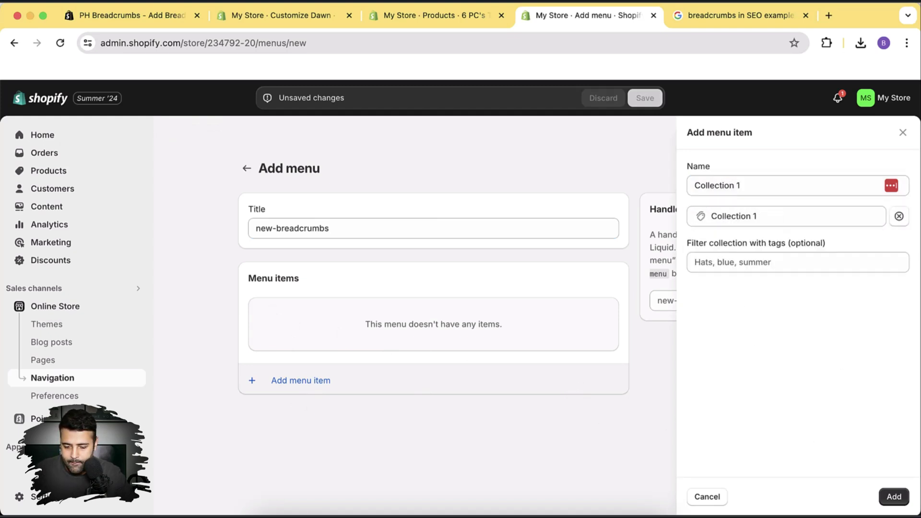
left_click(894, 497)
Add a menu item named Collection 2, linked to the Collection 2 collection, and nest it under Collection 1.
left_click(304, 374)
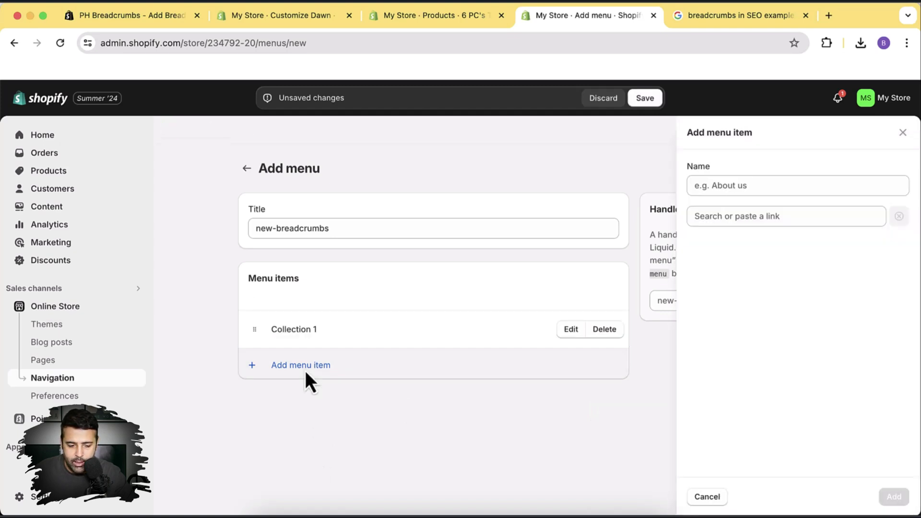
type("Collection 2")
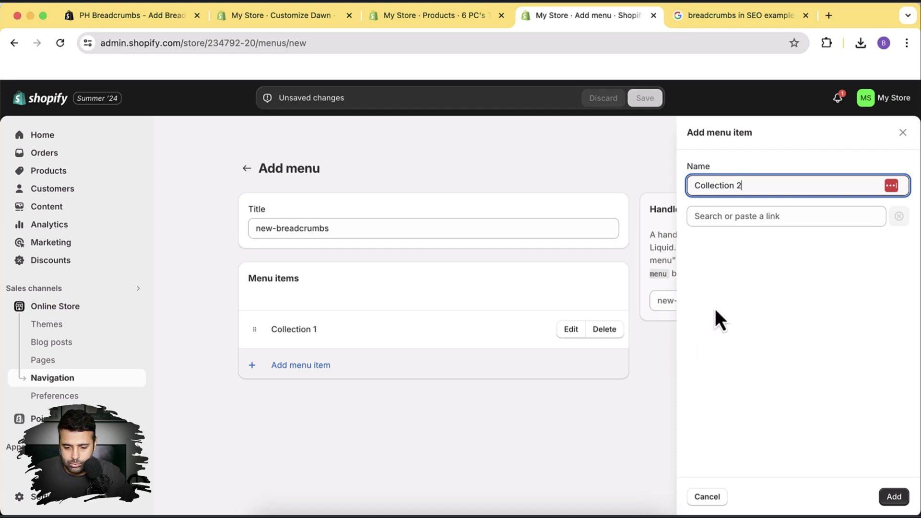
left_click(747, 212)
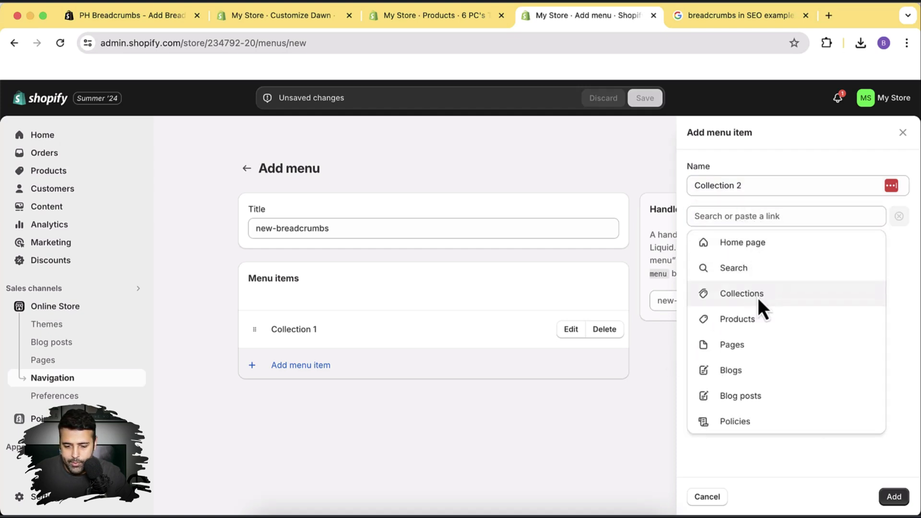
left_click(759, 298)
left_click(786, 319)
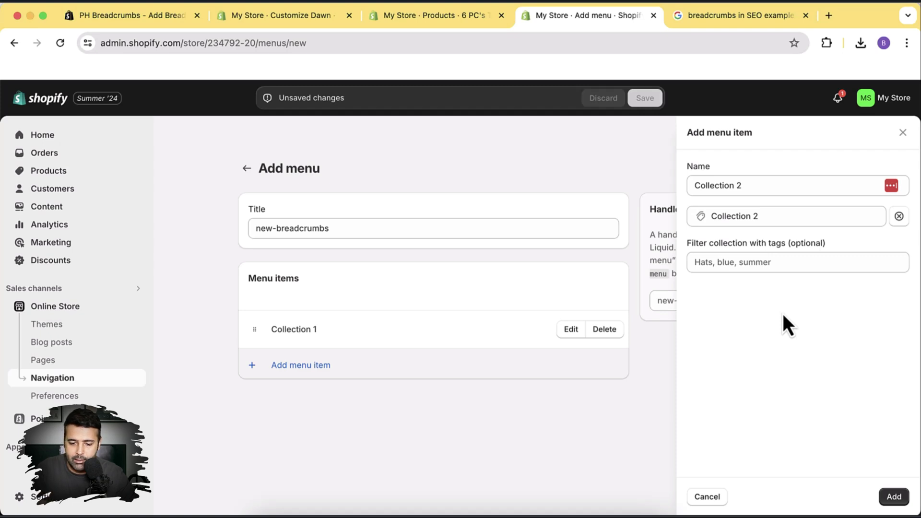
left_click(897, 501)
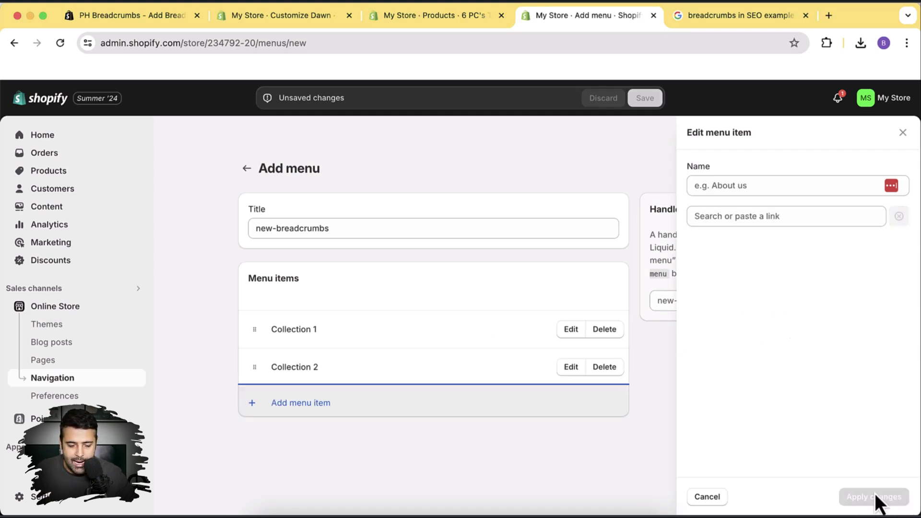
left_click_drag(257, 372, 295, 356)
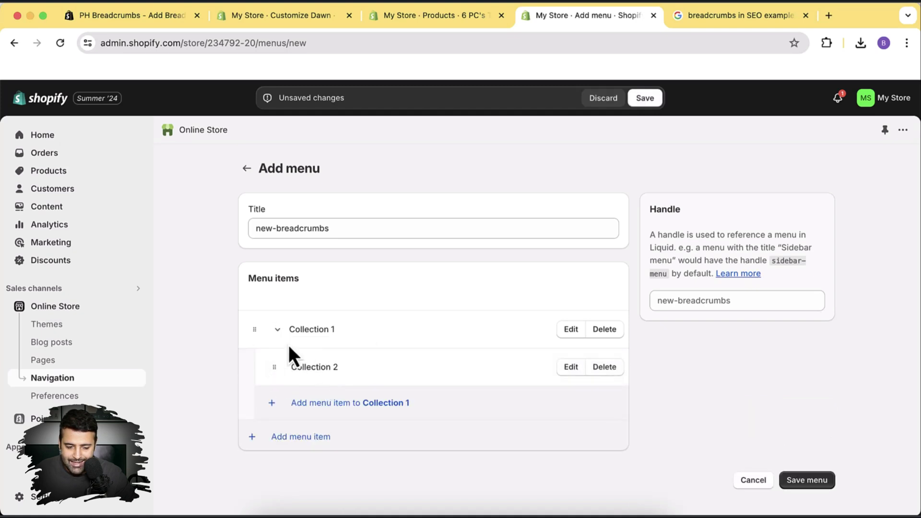
Add a menu item named Collection 3, linked to the Collection 3 collection, nested under Collection 2, and save the menu.
left_click(288, 444)
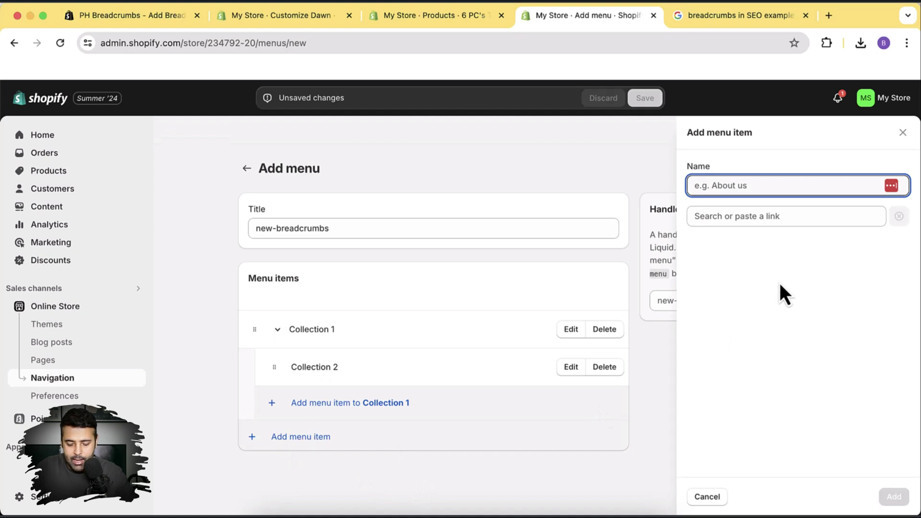
type("Collection")
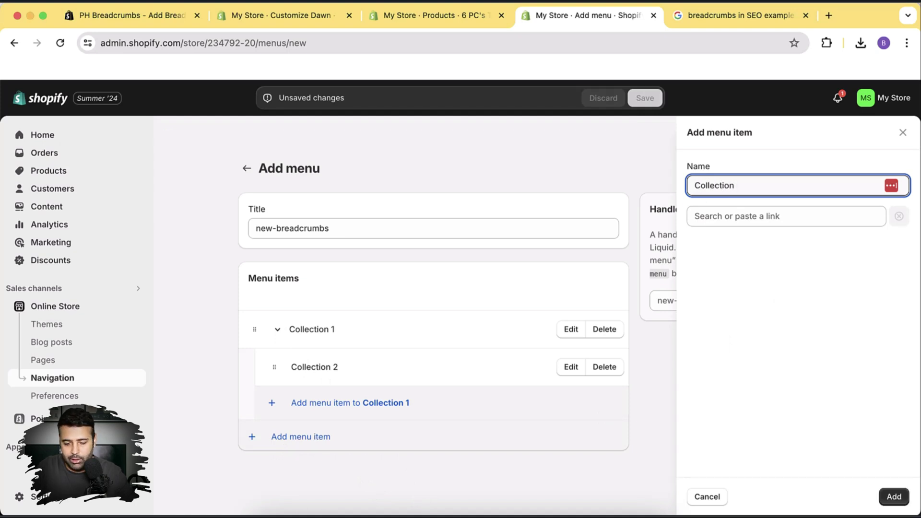
type(" 3")
left_click(808, 219)
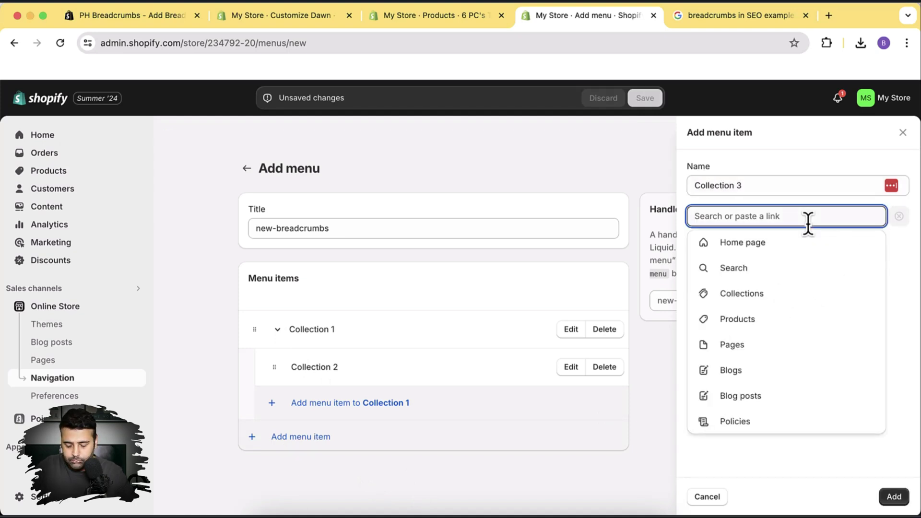
type("Collection")
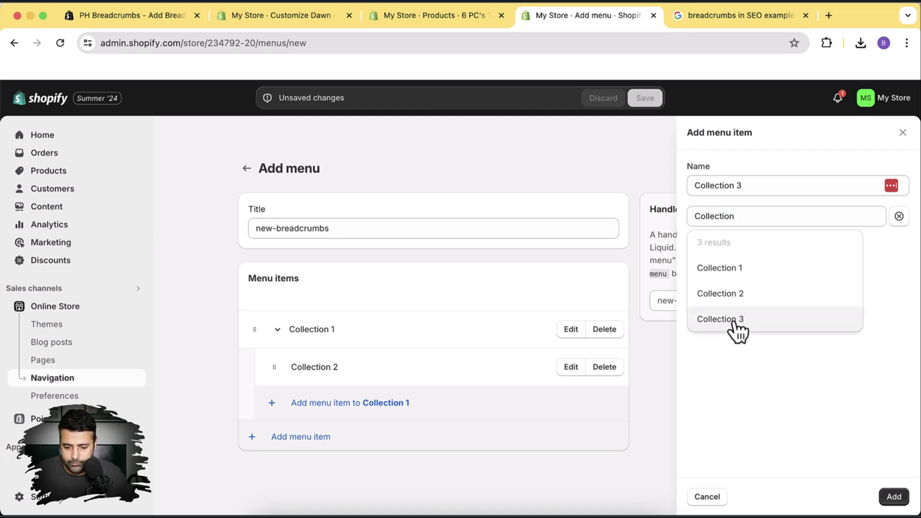
left_click(726, 320)
left_click(894, 497)
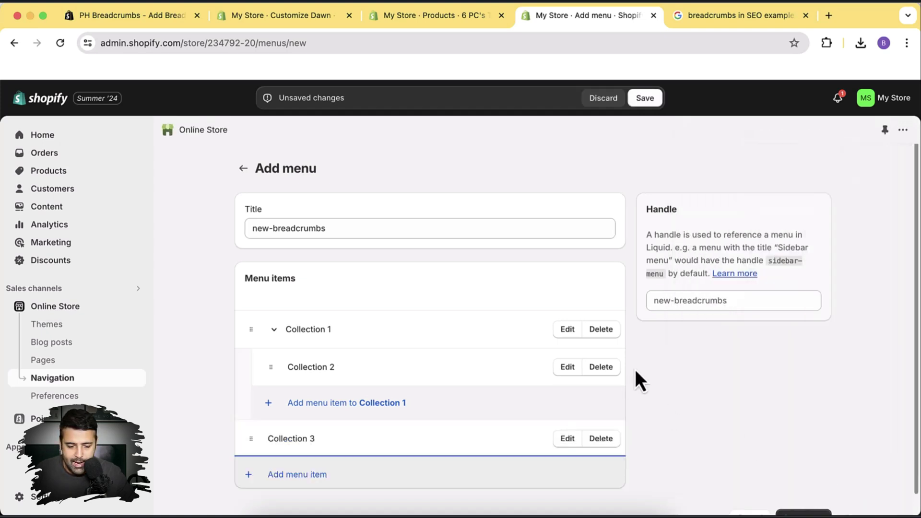
left_click_drag(257, 451, 493, 436)
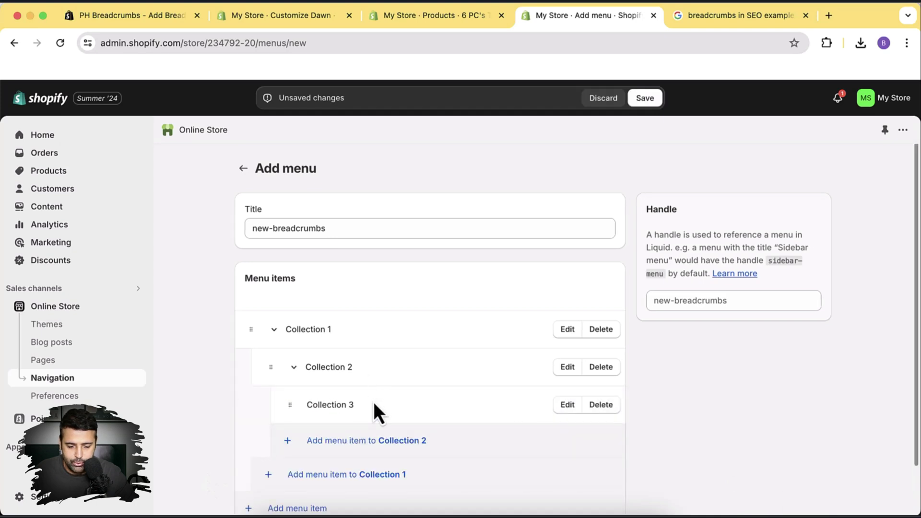
left_click(645, 98)
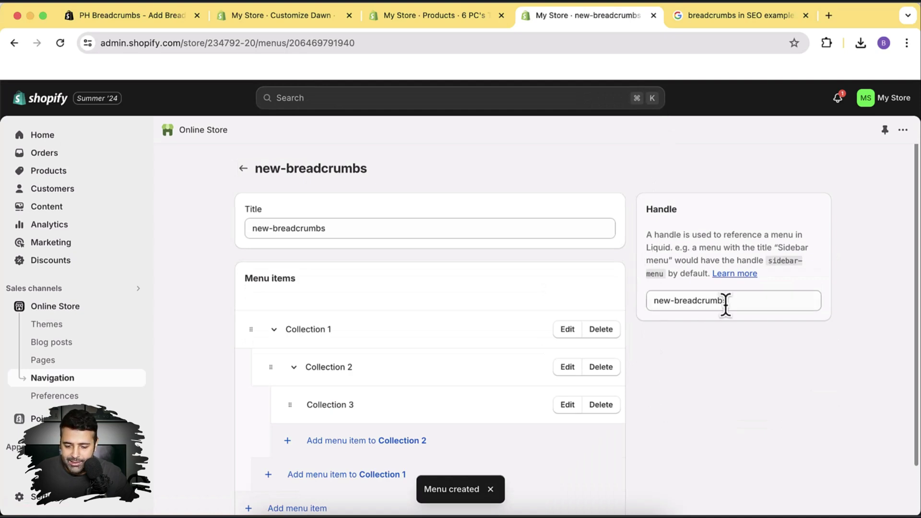
Copy the new menu's handle, new-breadcrumbs, into the Add Breadcrumbs block's menu handles setting in the theme editor.
left_click_drag(726, 300, 637, 303)
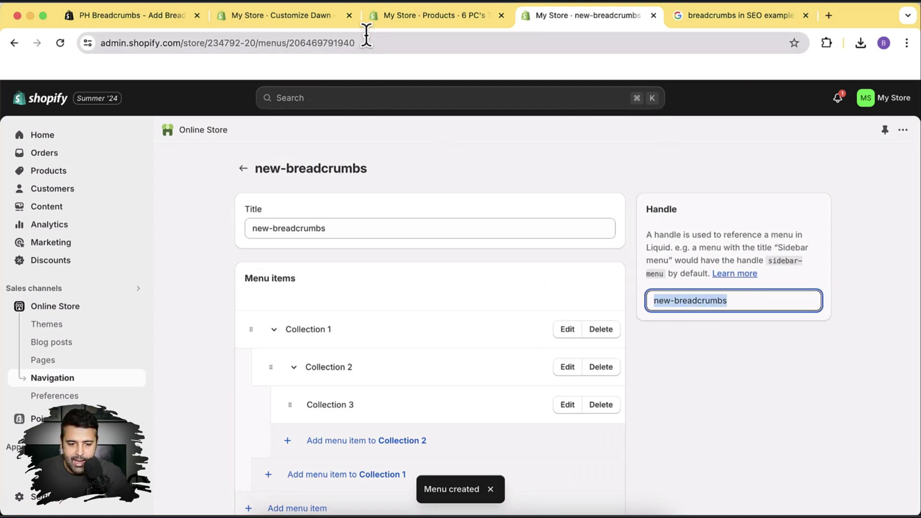
left_click(295, 26)
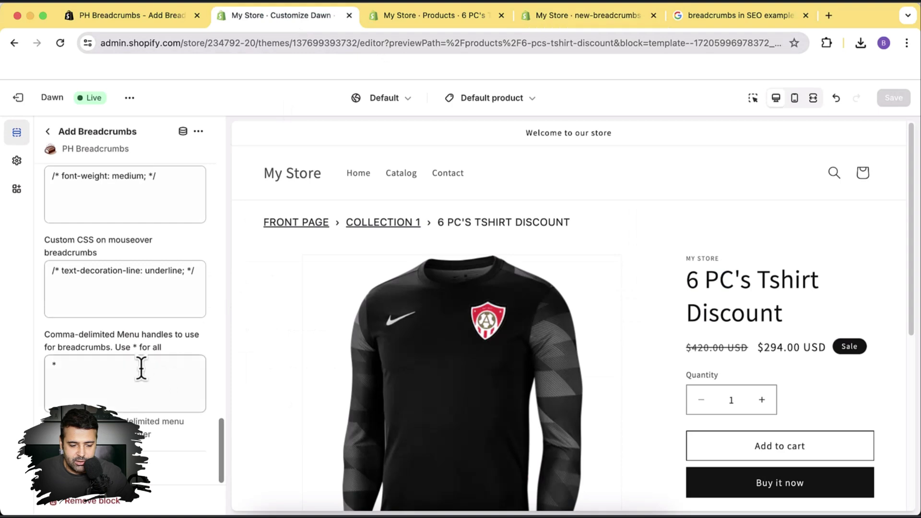
left_click_drag(43, 334, 151, 355)
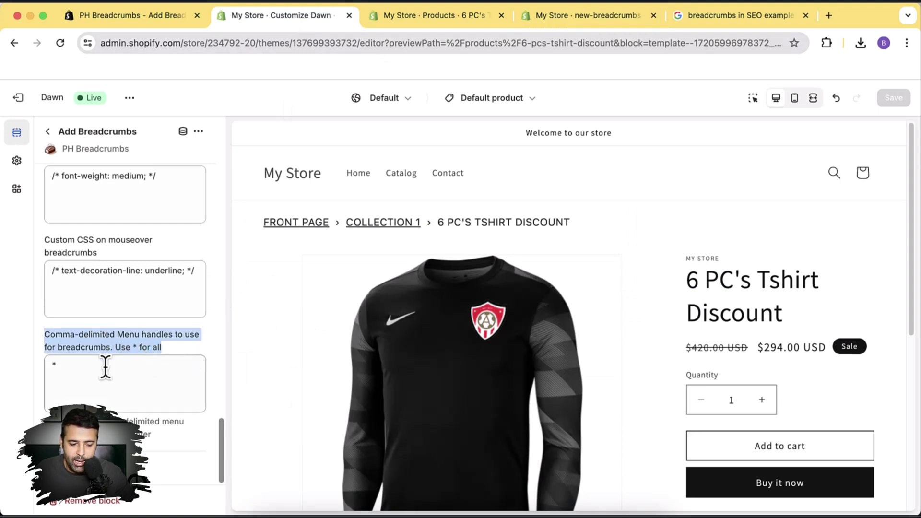
left_click(469, 19)
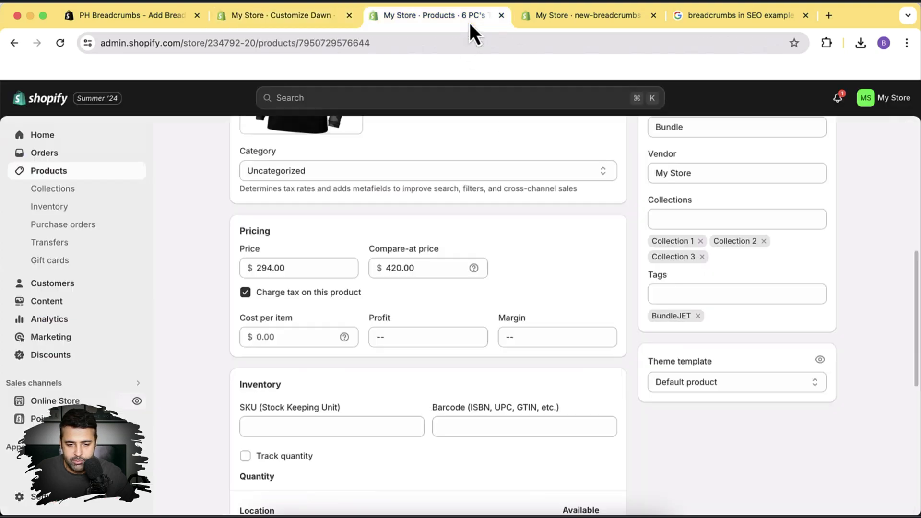
left_click(594, 19)
left_click_drag(730, 301, 629, 303)
key("super+c")
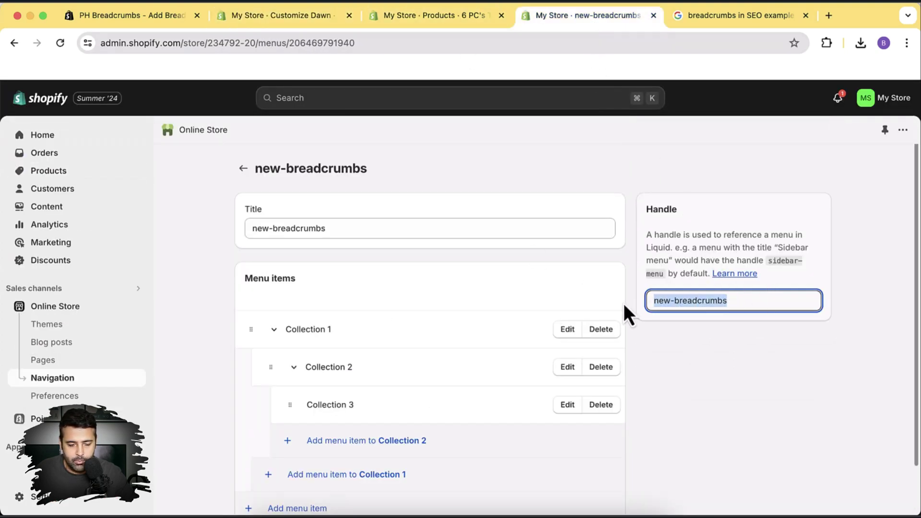
left_click(288, 19)
left_click(133, 392)
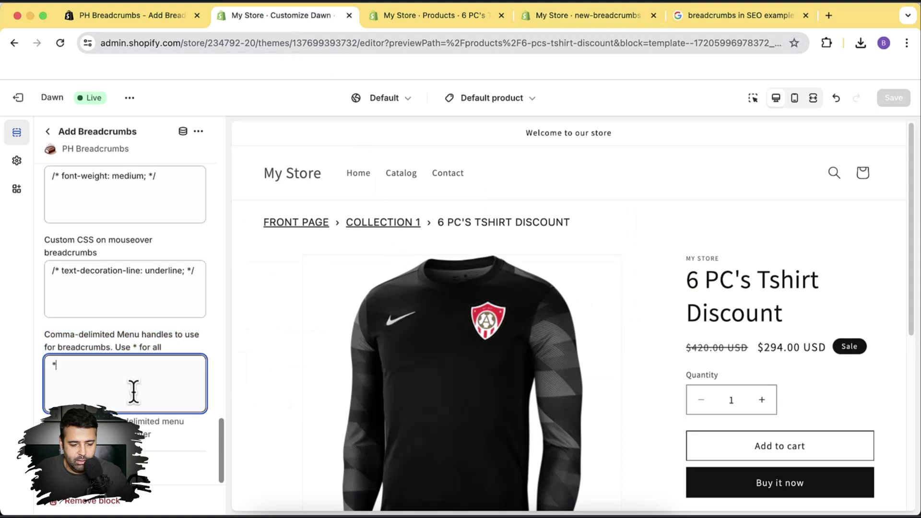
key("super+v")
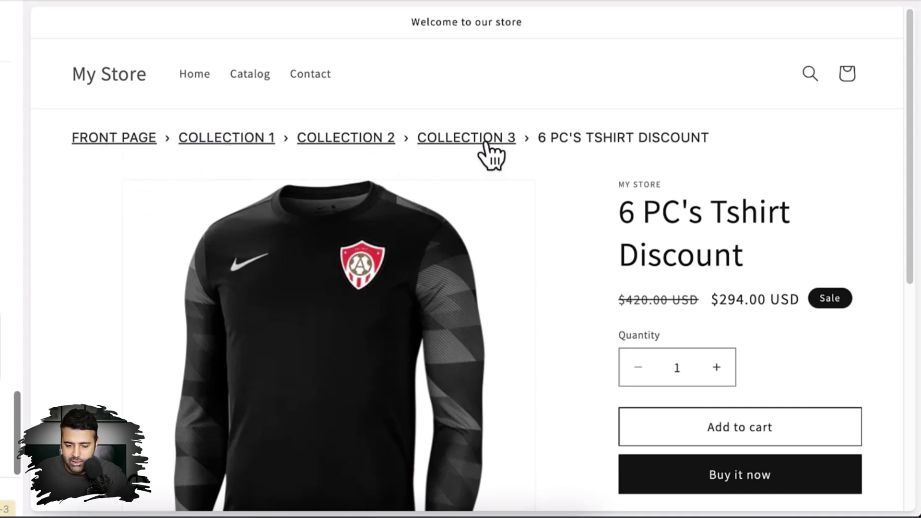
Review the full breadcrumb trail in the product preview and save the theme changes.
left_click_drag(717, 140, 73, 129)
left_click(596, 185)
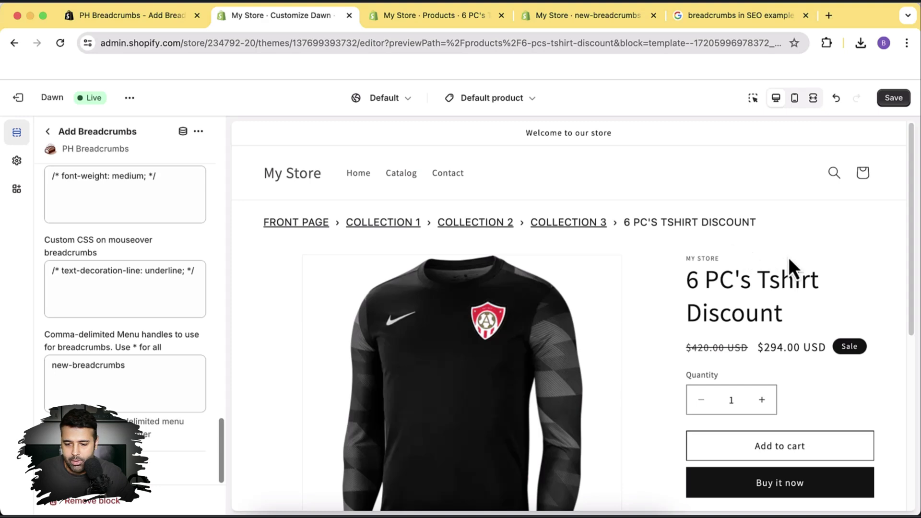
left_click(893, 99)
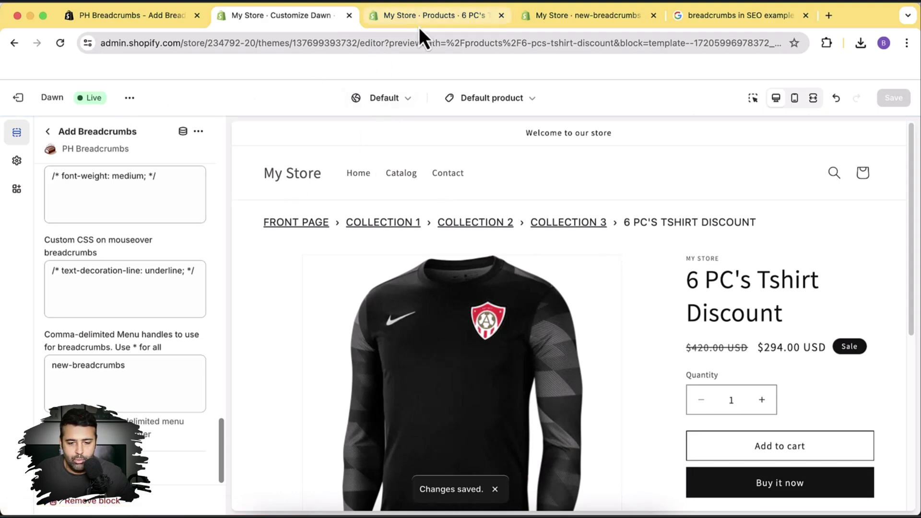
Open the live online store in a new browser tab from the Shopify admin and switch to it.
left_click(445, 22)
left_click(573, 22)
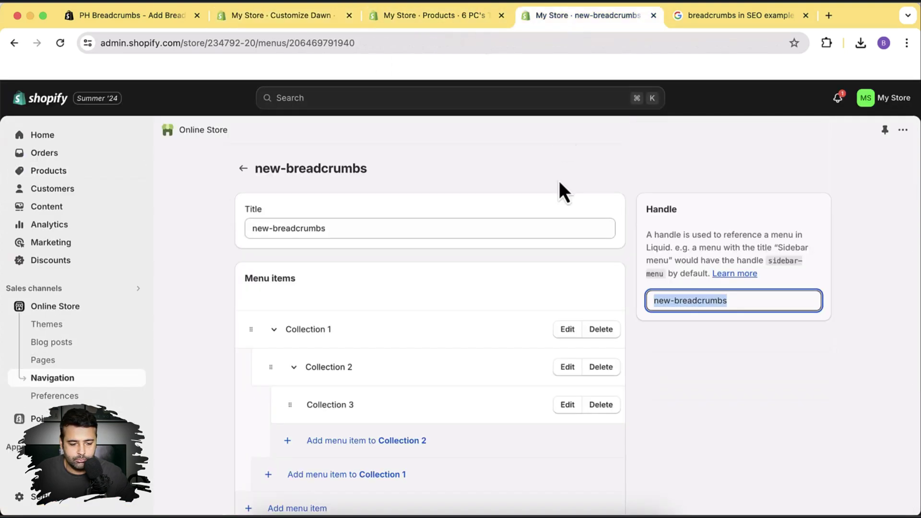
right_click(138, 307)
left_click(145, 314)
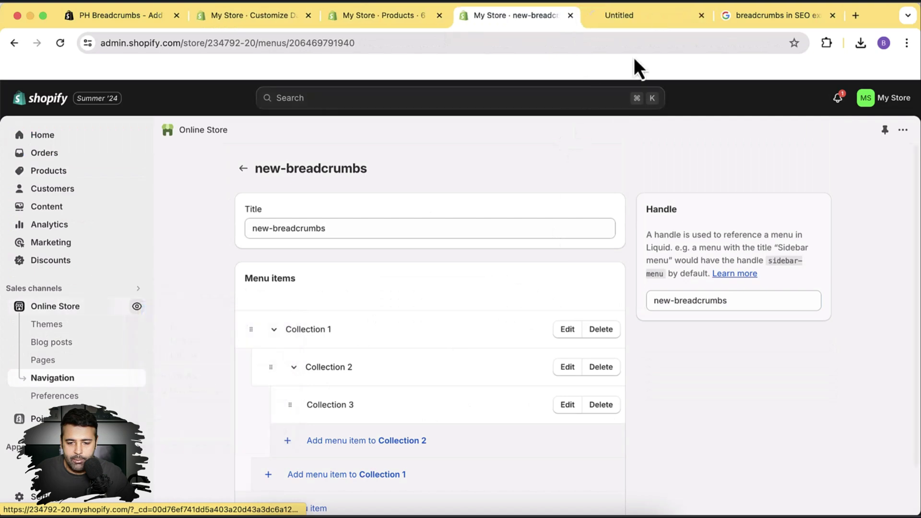
left_click(643, 19)
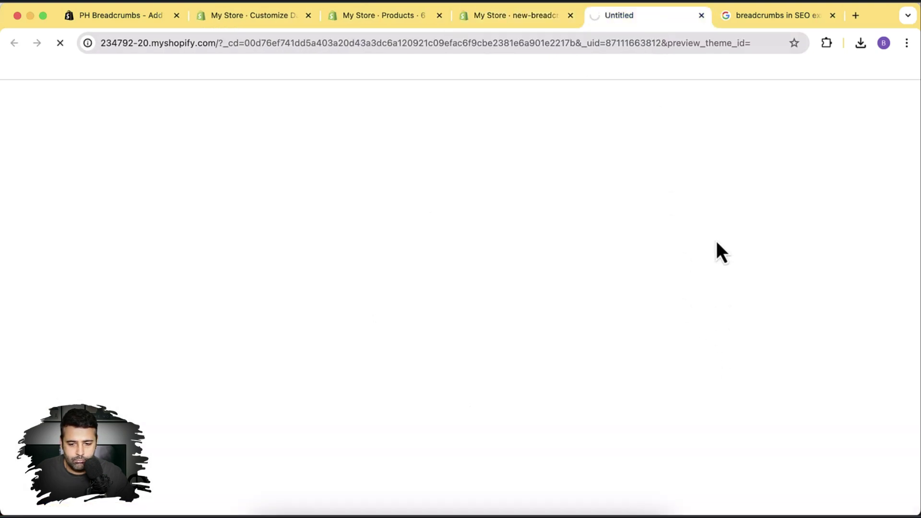
Open the 6 PC's Tshirt Discount product from the storefront's featured products and check its breadcrumb trail.
scroll(621, 182, "down", 5)
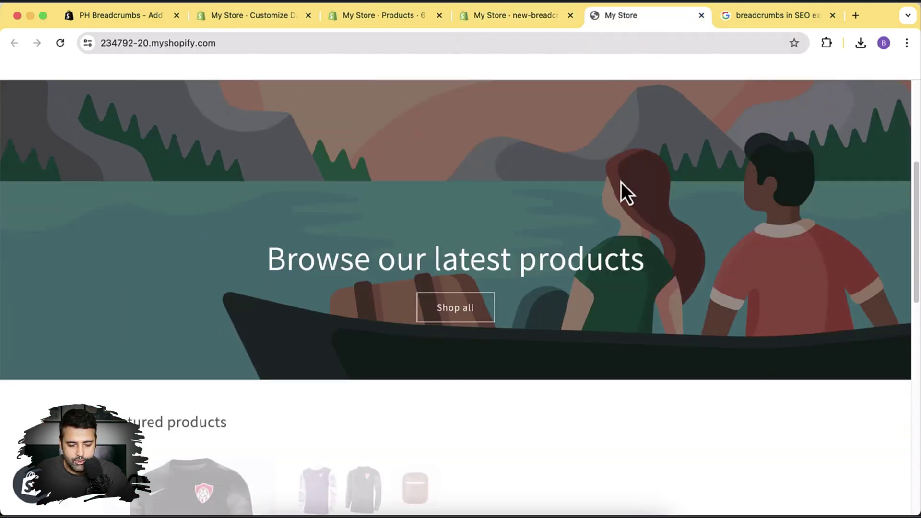
scroll(870, 204, "down", 10)
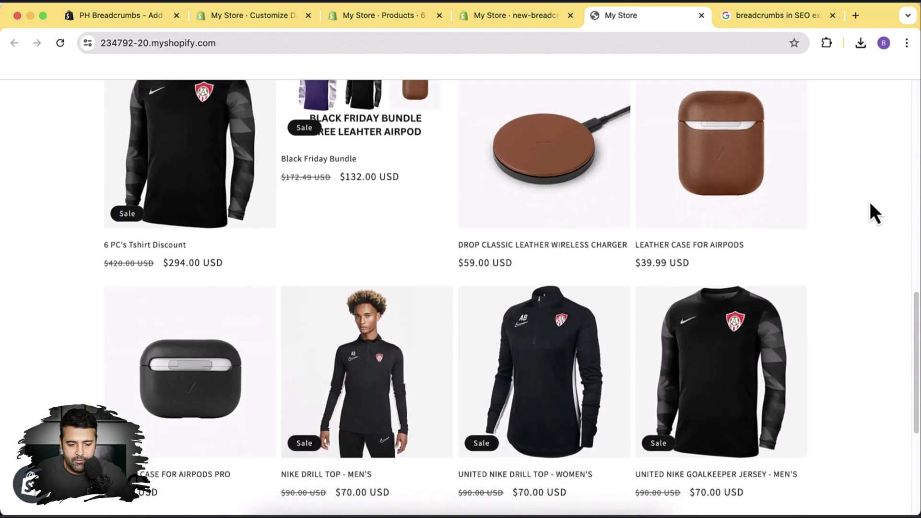
left_click(177, 163)
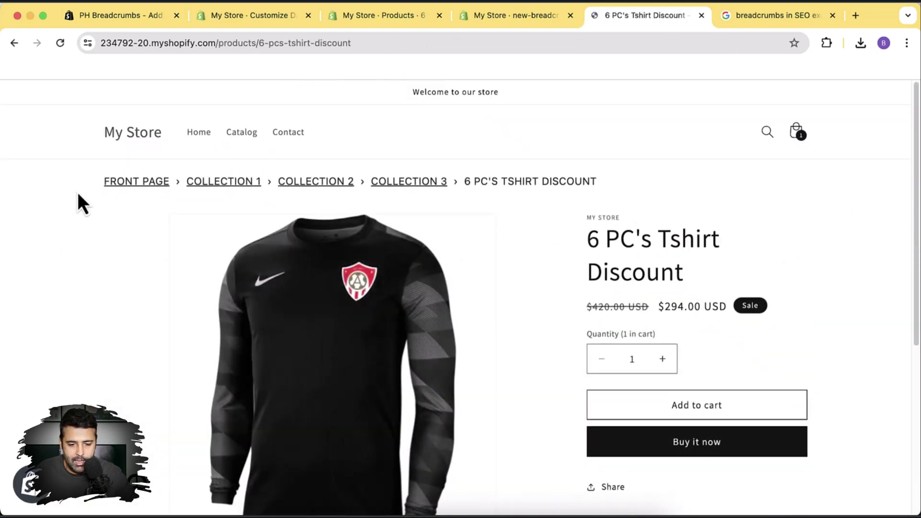
left_click_drag(79, 194, 667, 187)
left_click(699, 198)
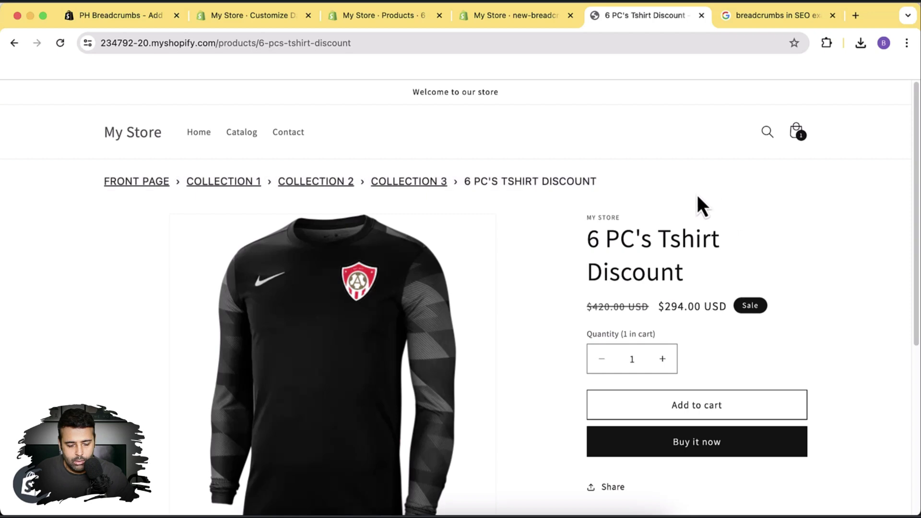
View the product page's source and examine the BreadcrumbList schema code generated by PH Breadcrumbs.
right_click(698, 195)
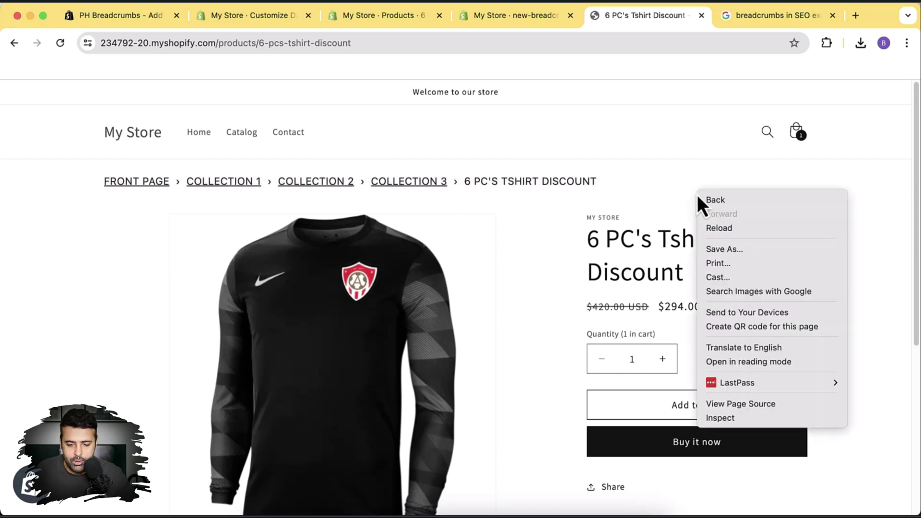
left_click(738, 406)
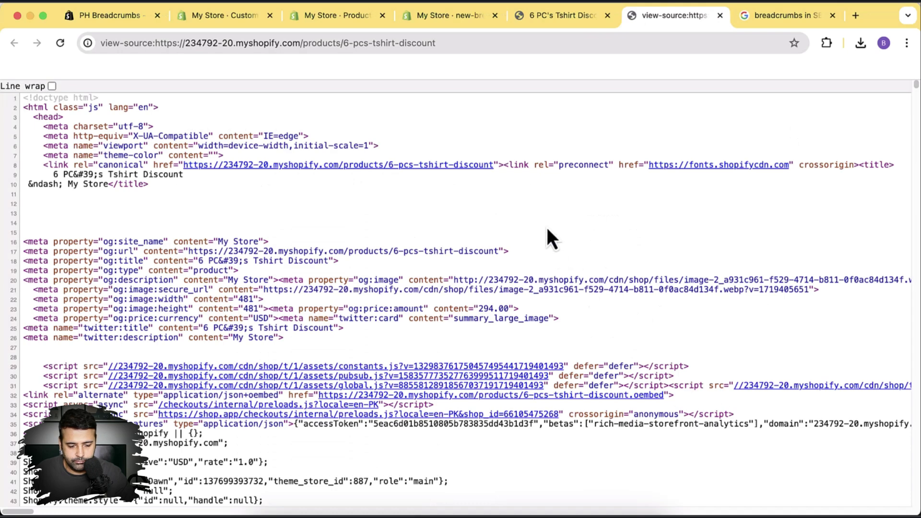
scroll(547, 228, "down", 7)
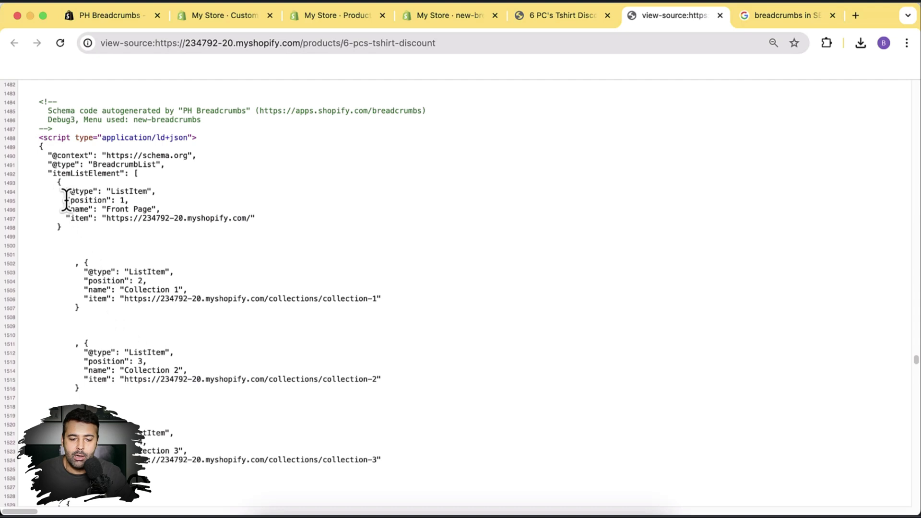
scroll(148, 205, "down", 4)
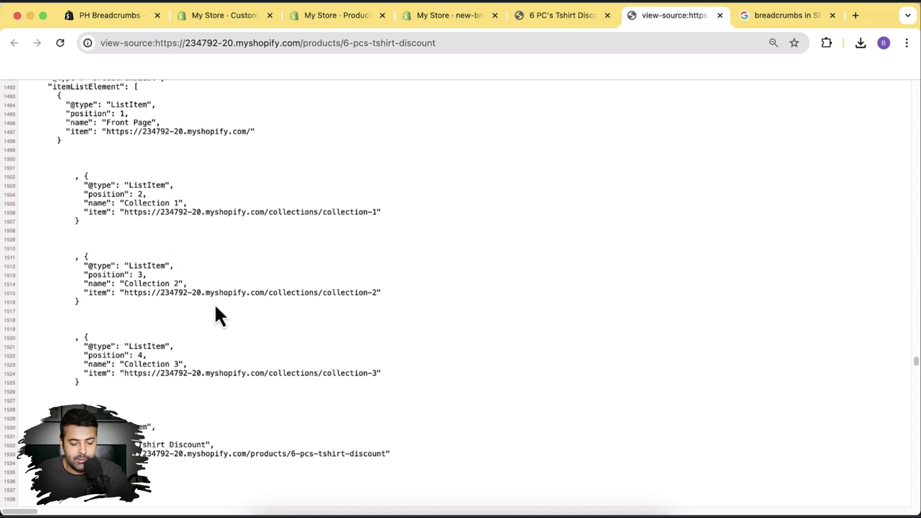
scroll(222, 314, "up", 6)
scroll(232, 272, "down", 3)
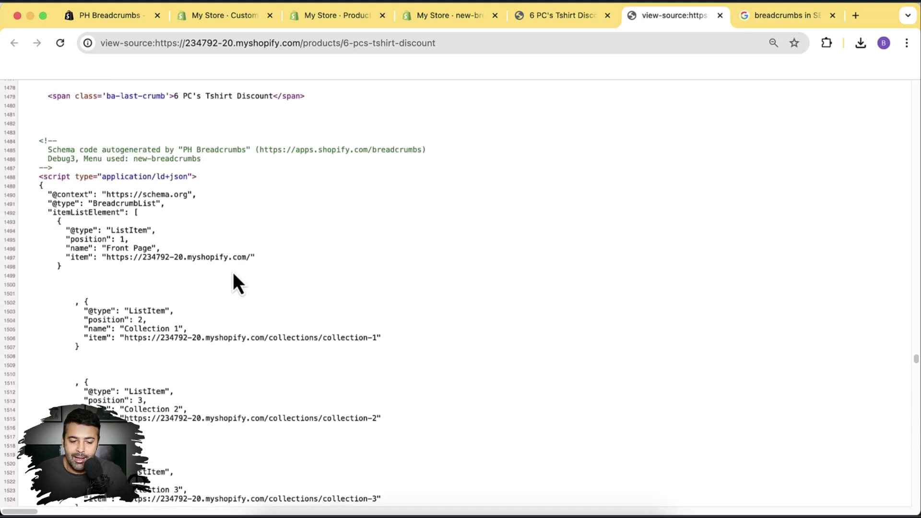